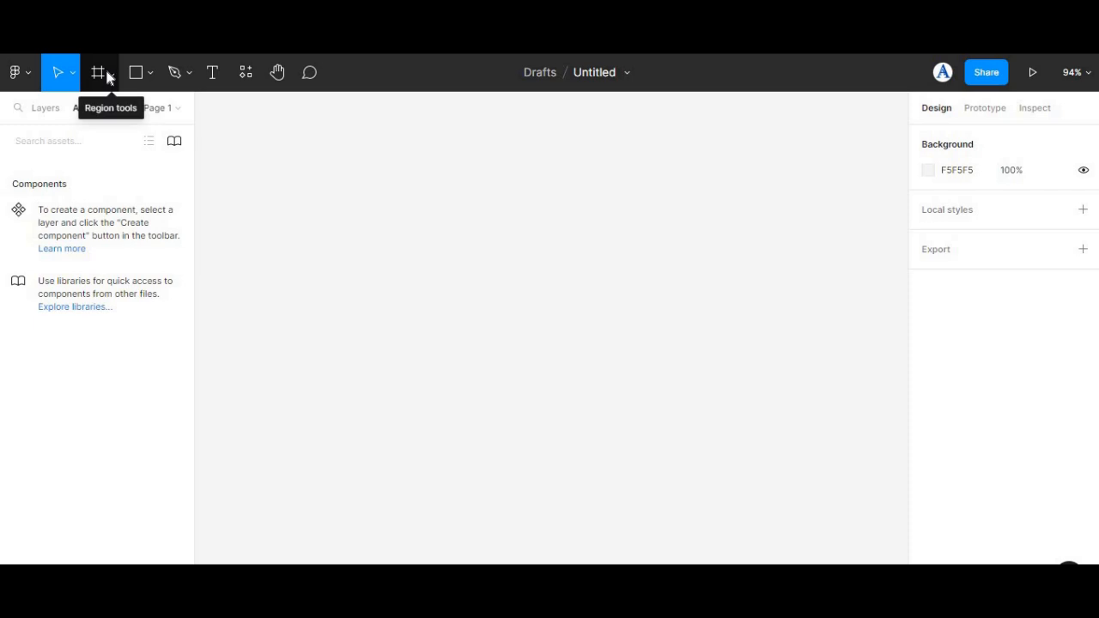
Step: Create a 360 × 640 Android Small frame on the empty canvas
click(99, 75)
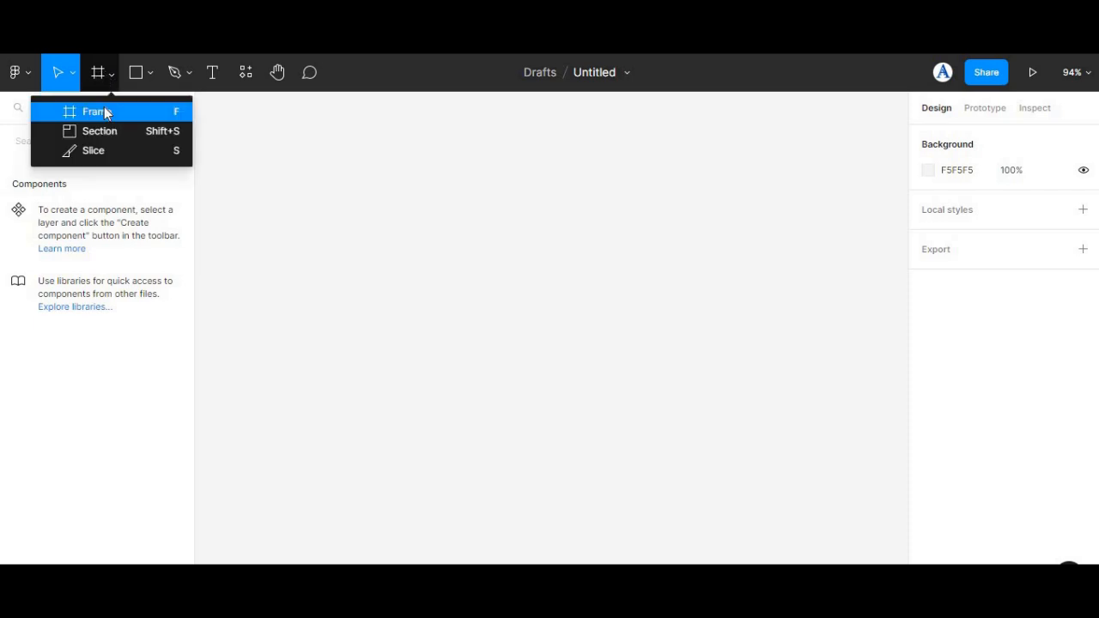
click(104, 108)
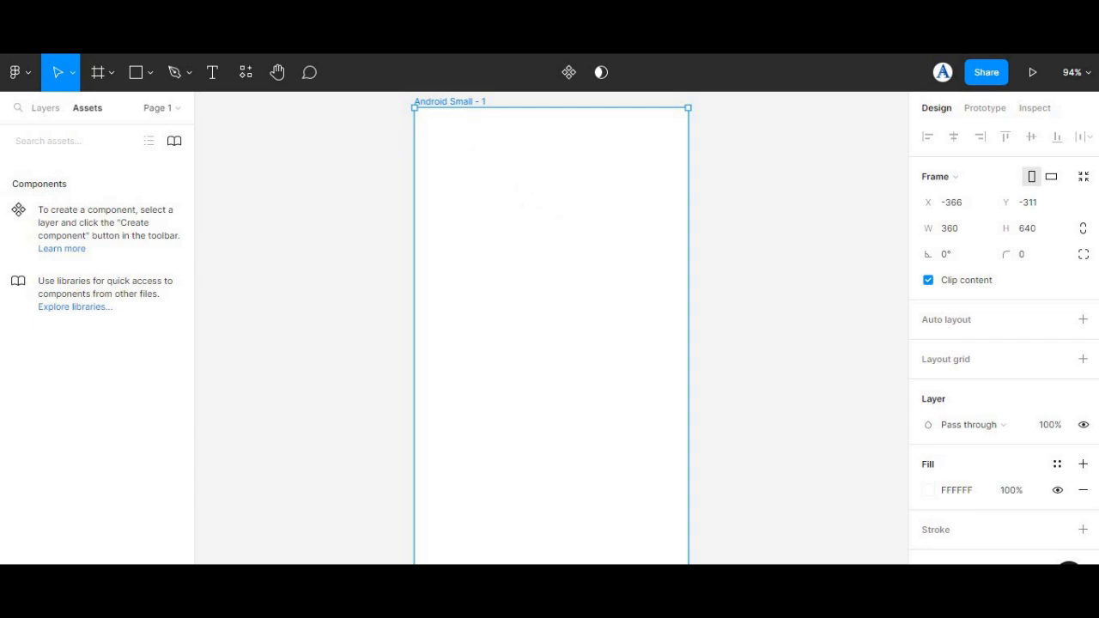
Step: Open the Unsplash plugin with the frame selected and search it for colorful images
right_click(266, 197)
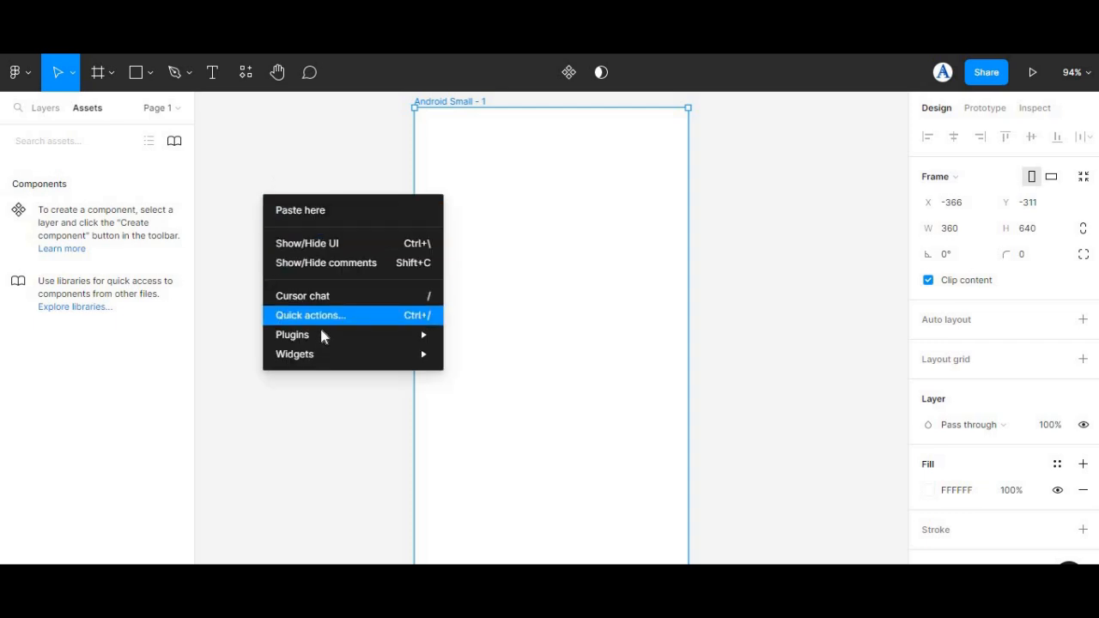
mouse_move(320, 334)
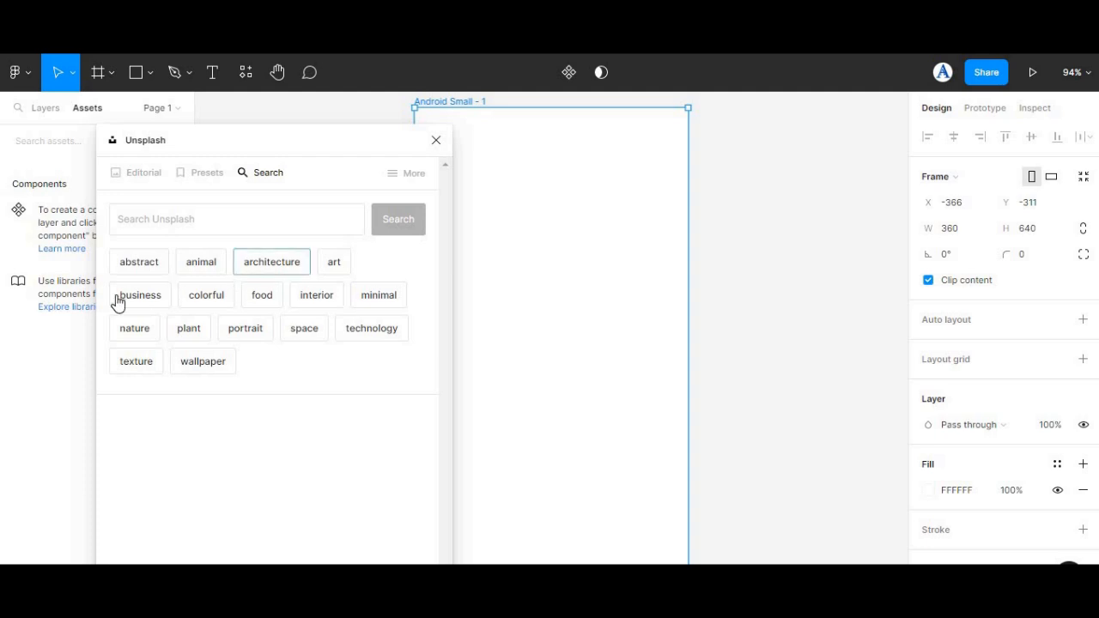
click(204, 295)
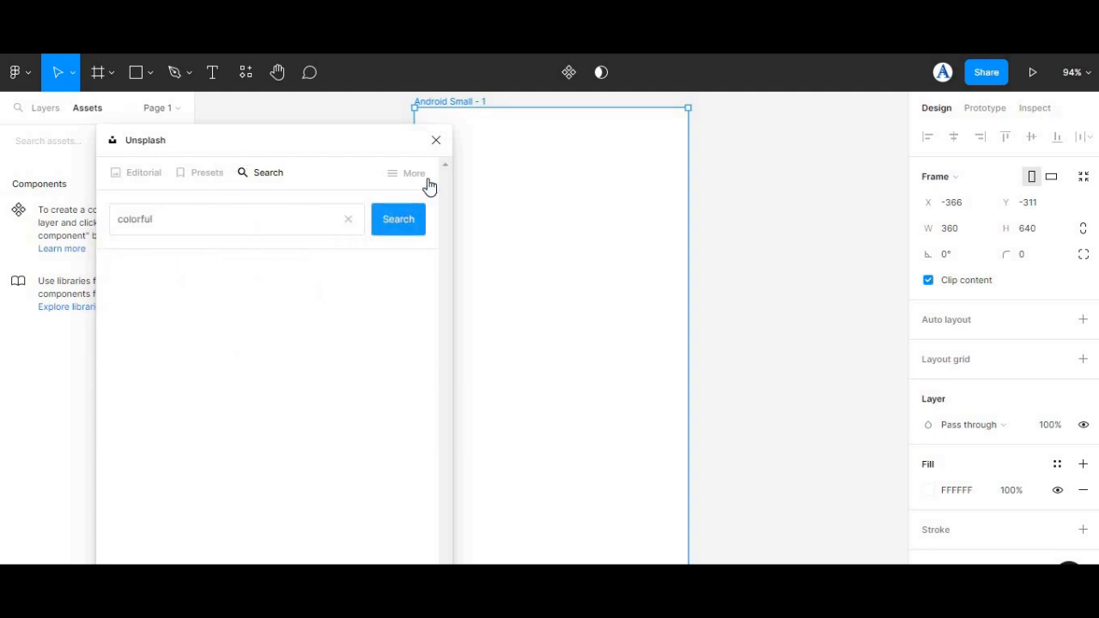
Step: Fill the Android Small frame with the pink sunset clouds photo from the results and close the plugin
drag(443, 188, 428, 513)
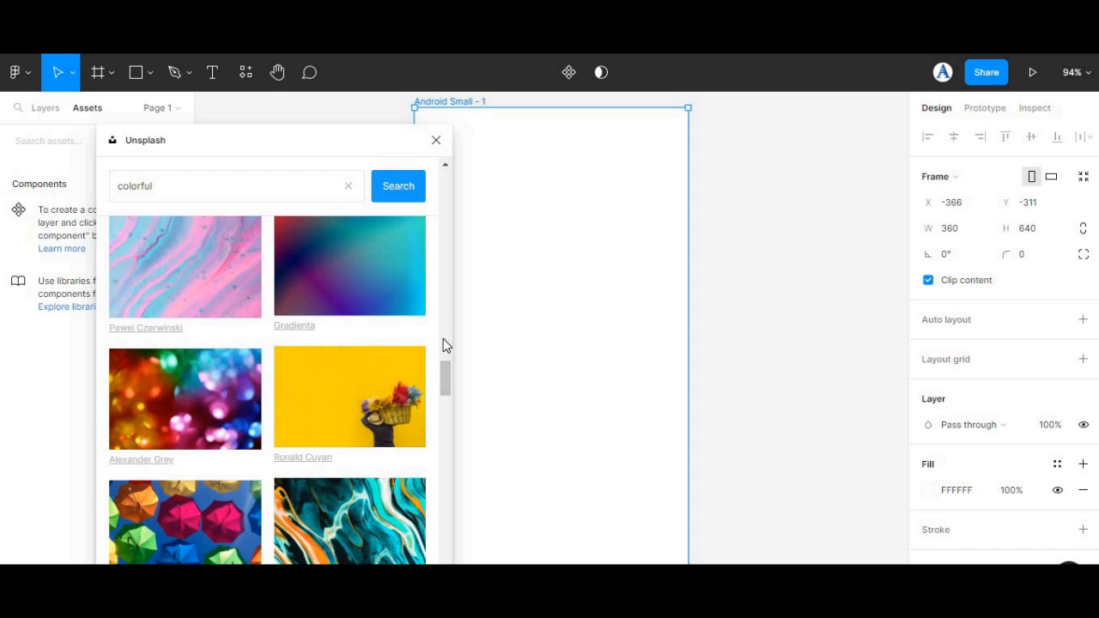
scroll(444, 419, up, 4)
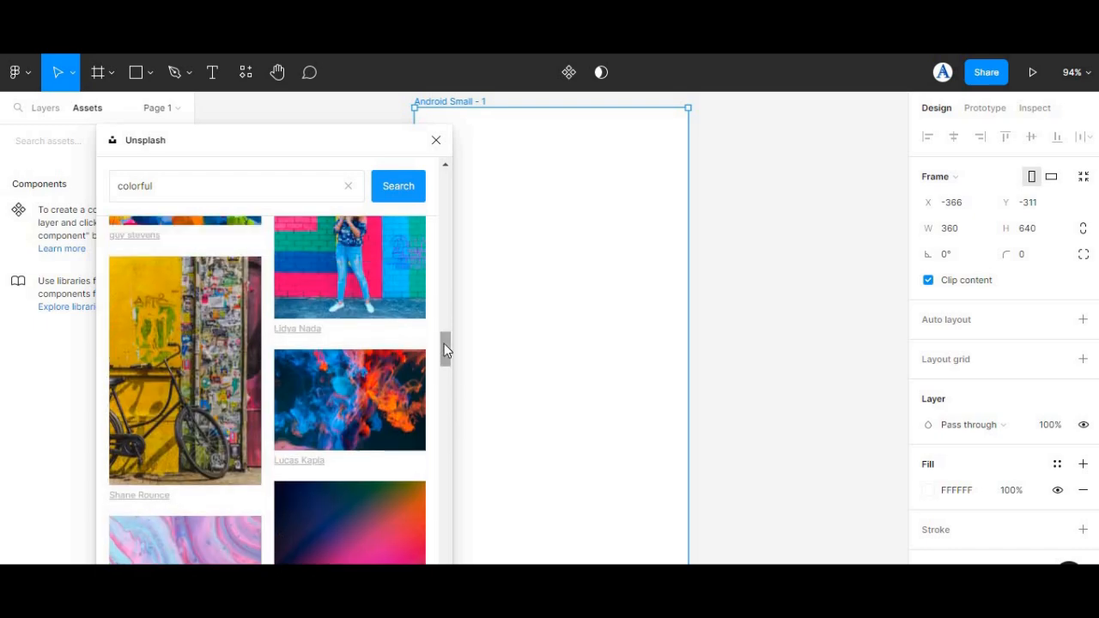
scroll(444, 351, down, 10)
scroll(449, 489, down, 12)
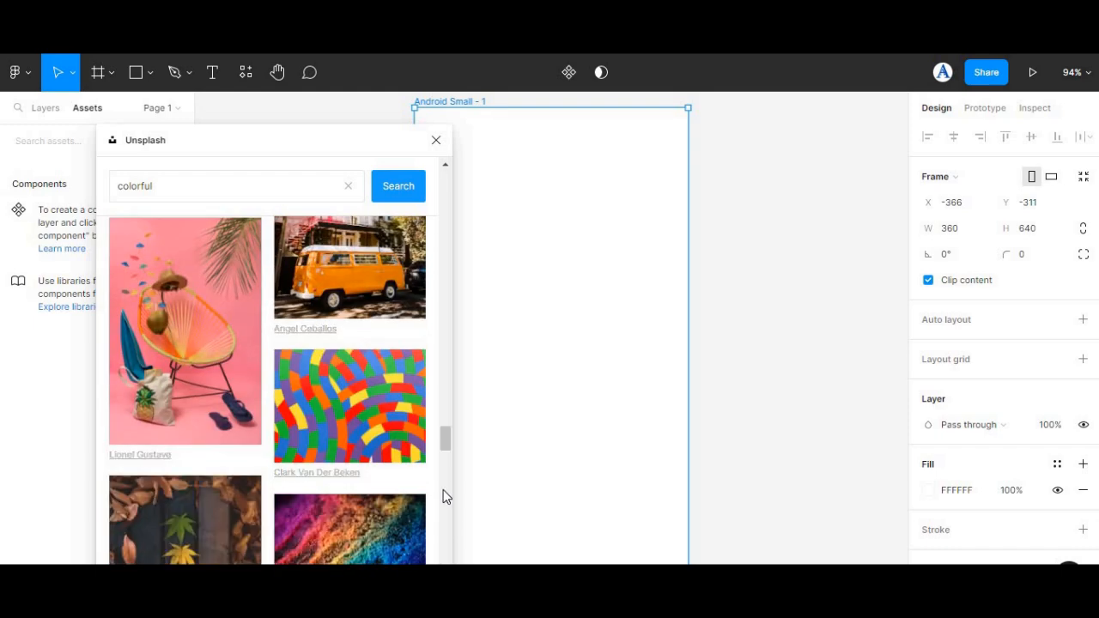
scroll(447, 441, down, 10)
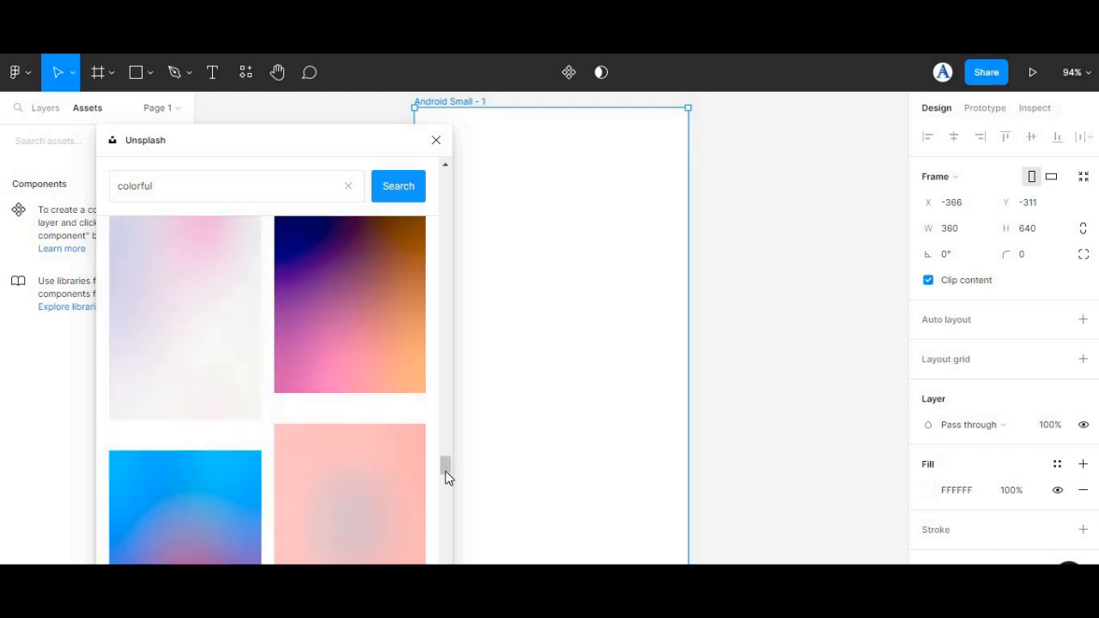
scroll(444, 459, down, 10)
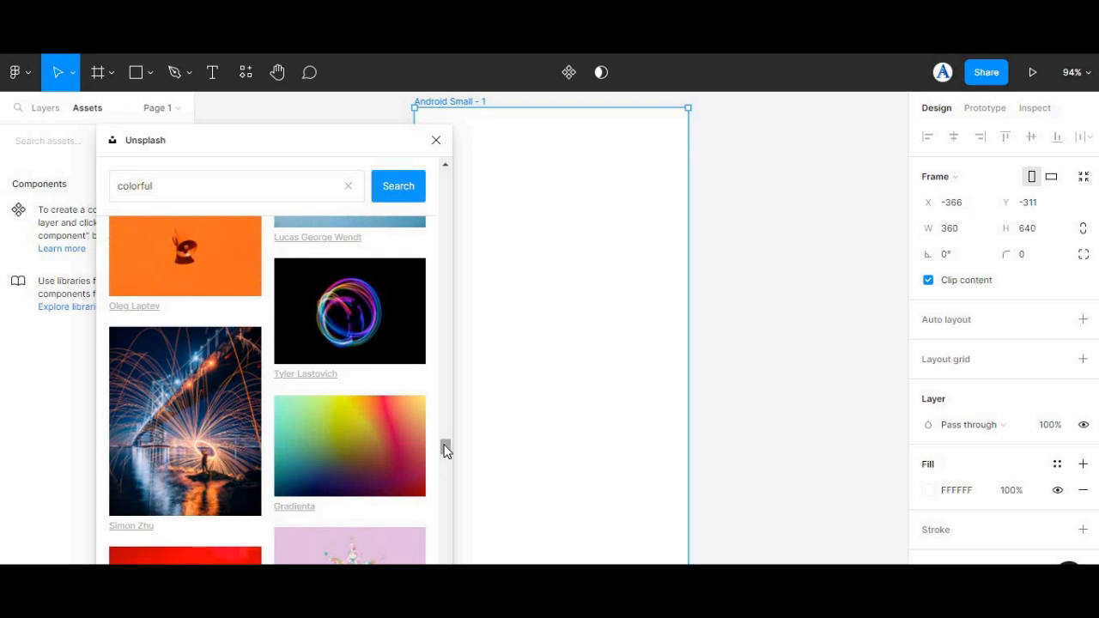
scroll(445, 438, down, 5)
scroll(445, 446, down, 15)
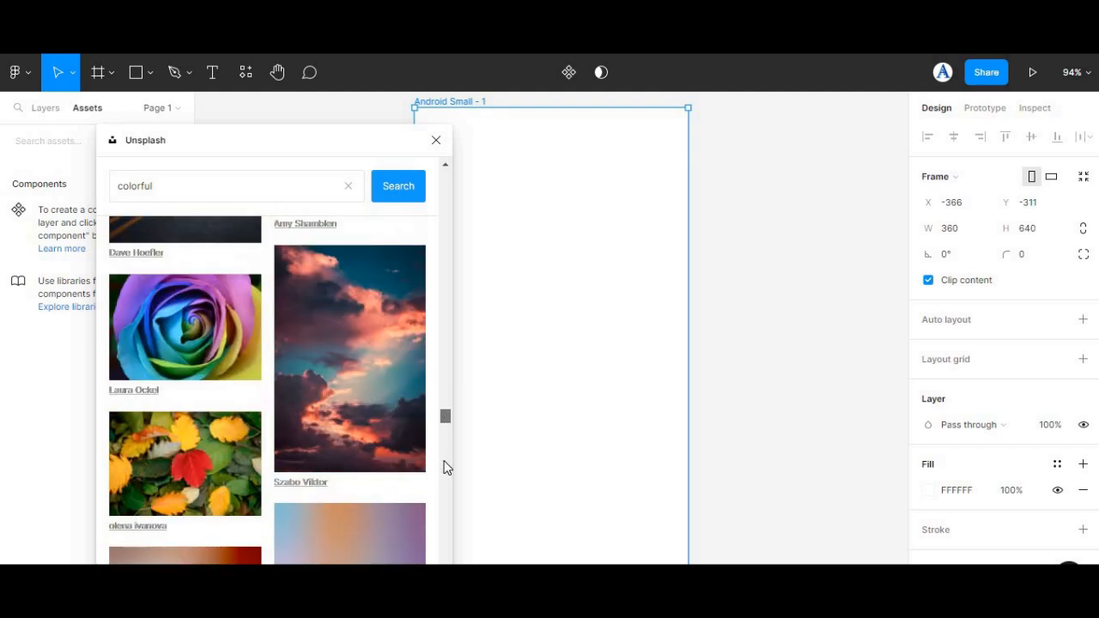
click(407, 297)
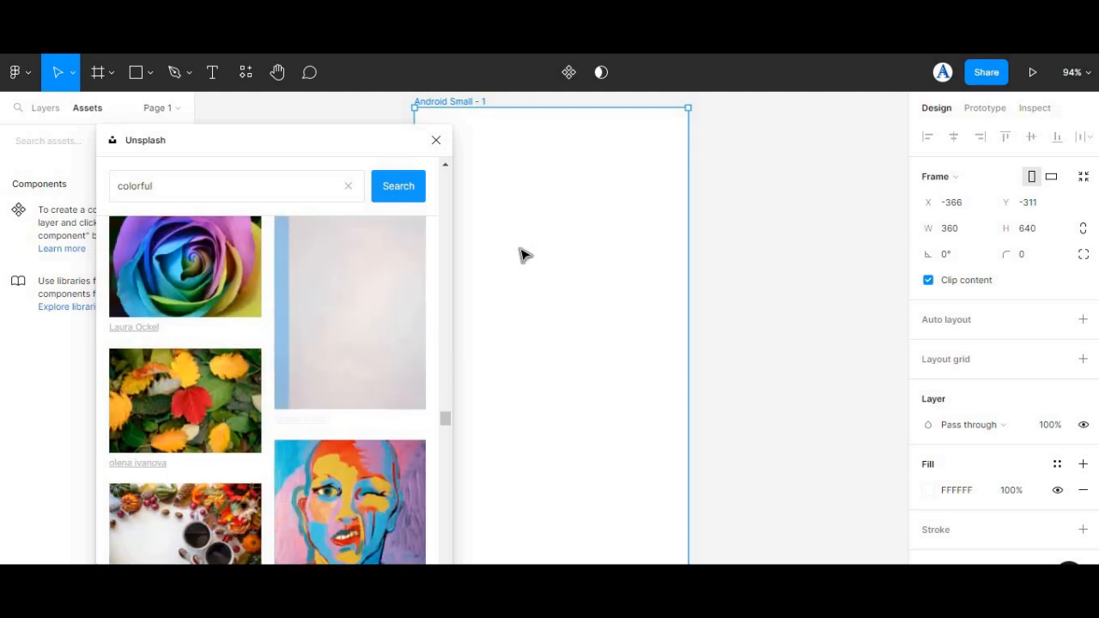
click(436, 140)
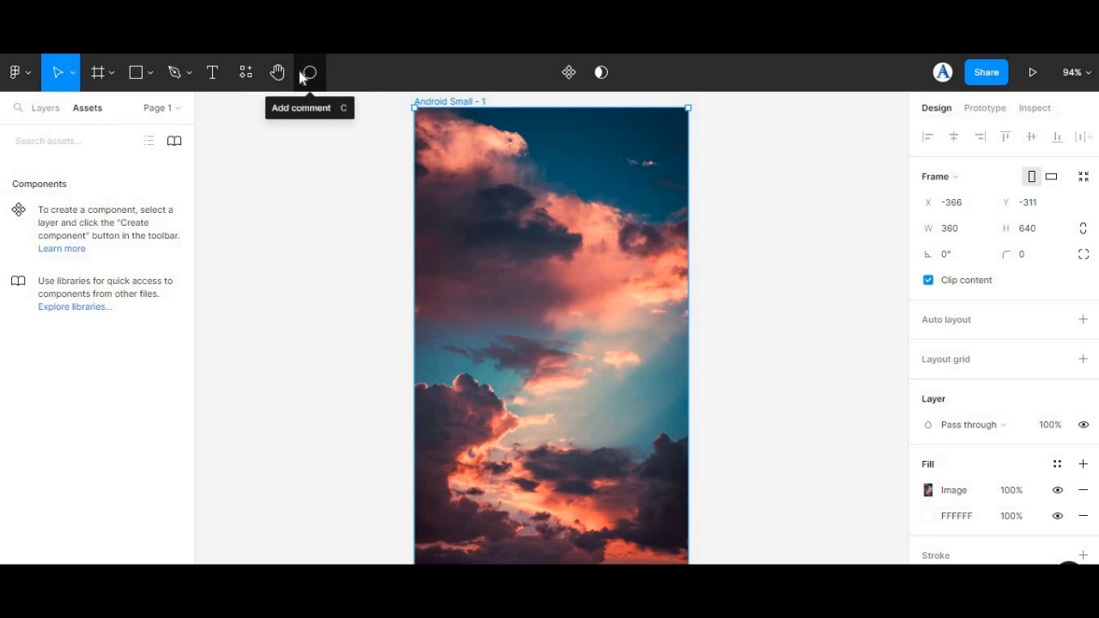
Step: Draw a rectangle about 255 × 35 and place it horizontally centred in the frame's upper half
click(136, 74)
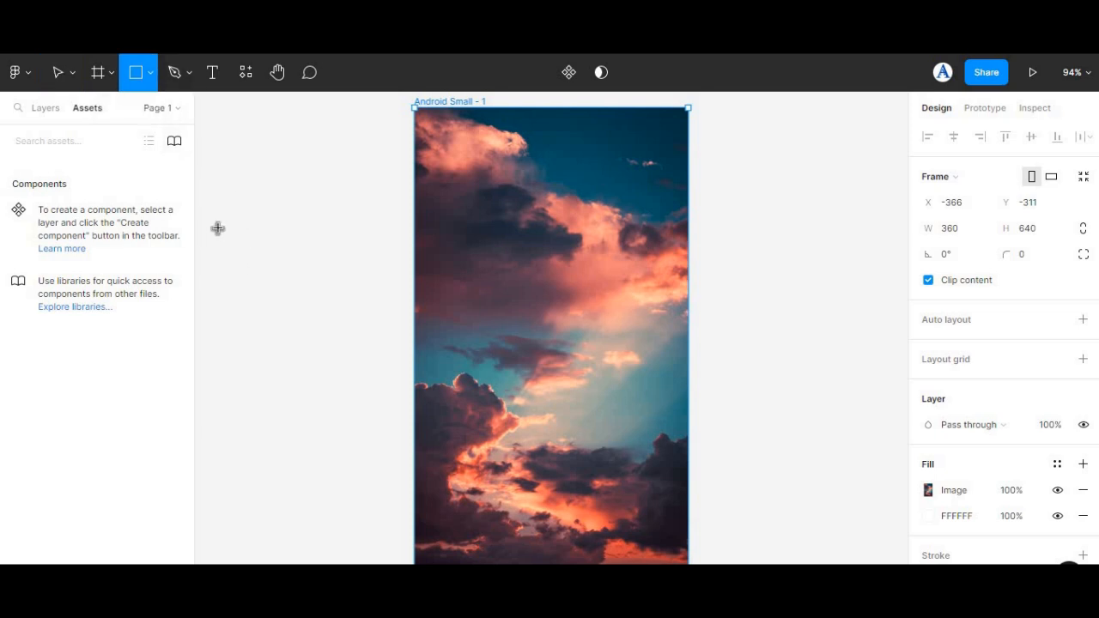
mouse_move(207, 227)
mouse_down()
mouse_move(307, 231)
mouse_move(348, 255)
mouse_move(403, 254)
mouse_up()
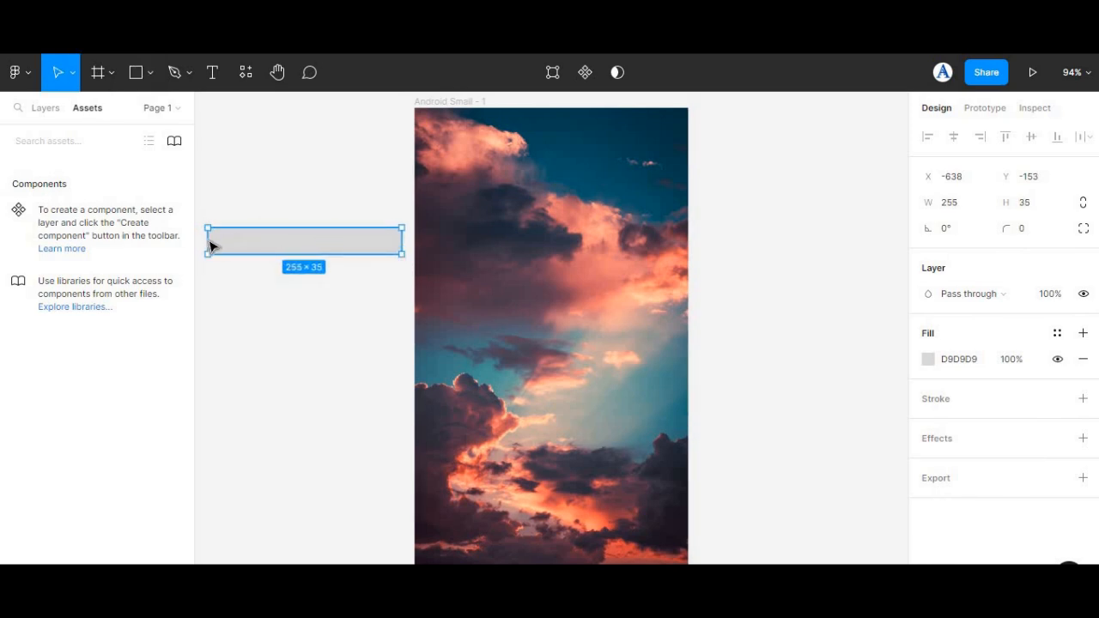
drag(293, 248, 538, 297)
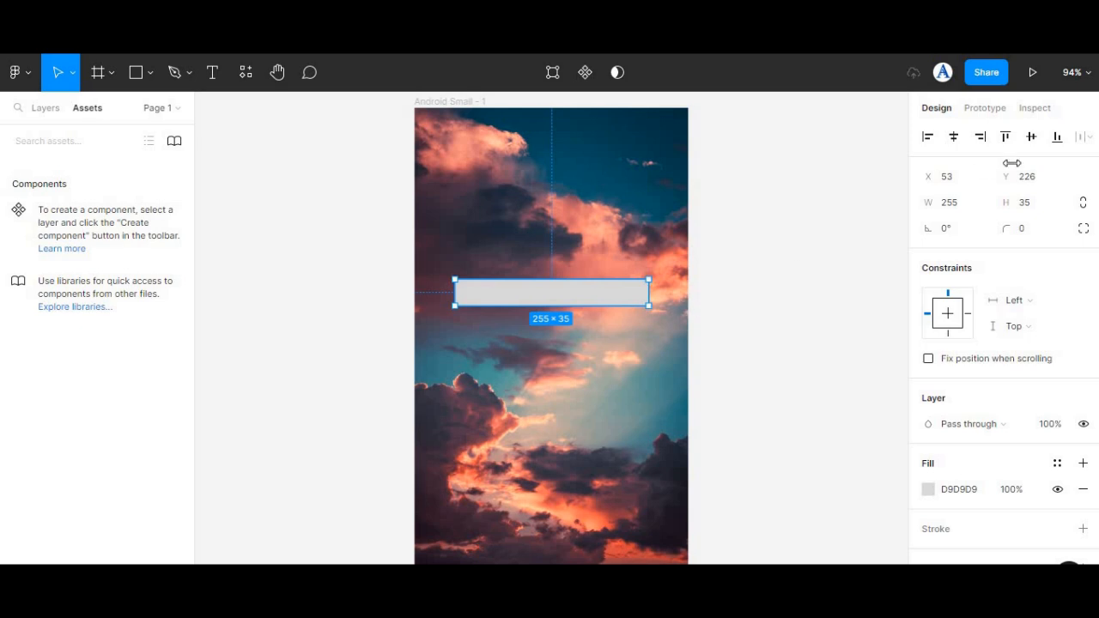
Step: Set the rectangle's height to 40 and its width to 300
click(1031, 206)
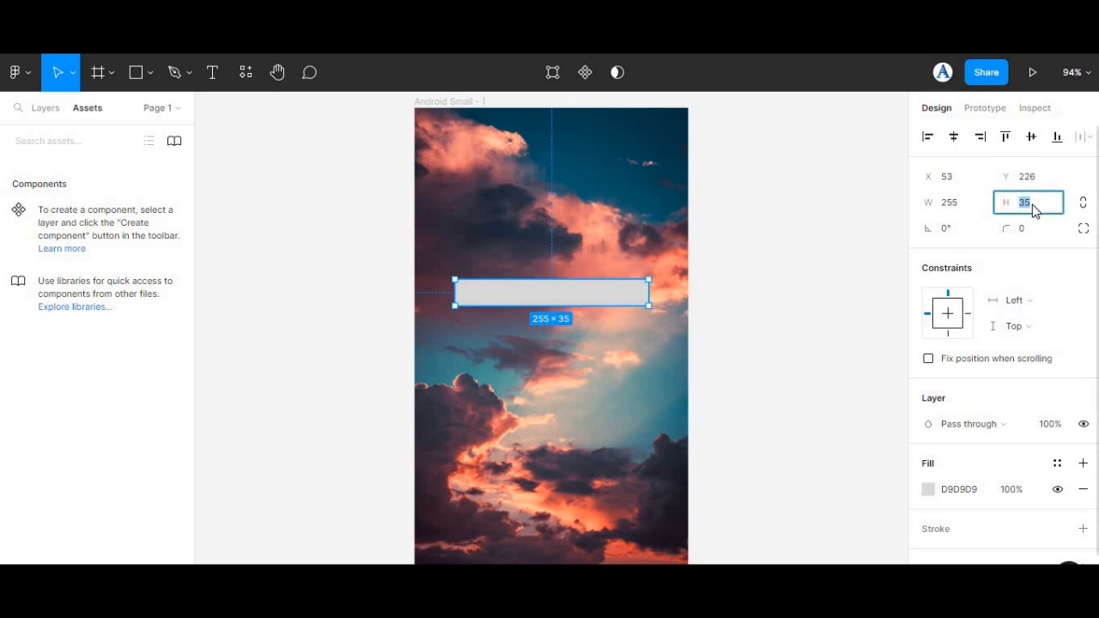
text(40)
click(951, 207)
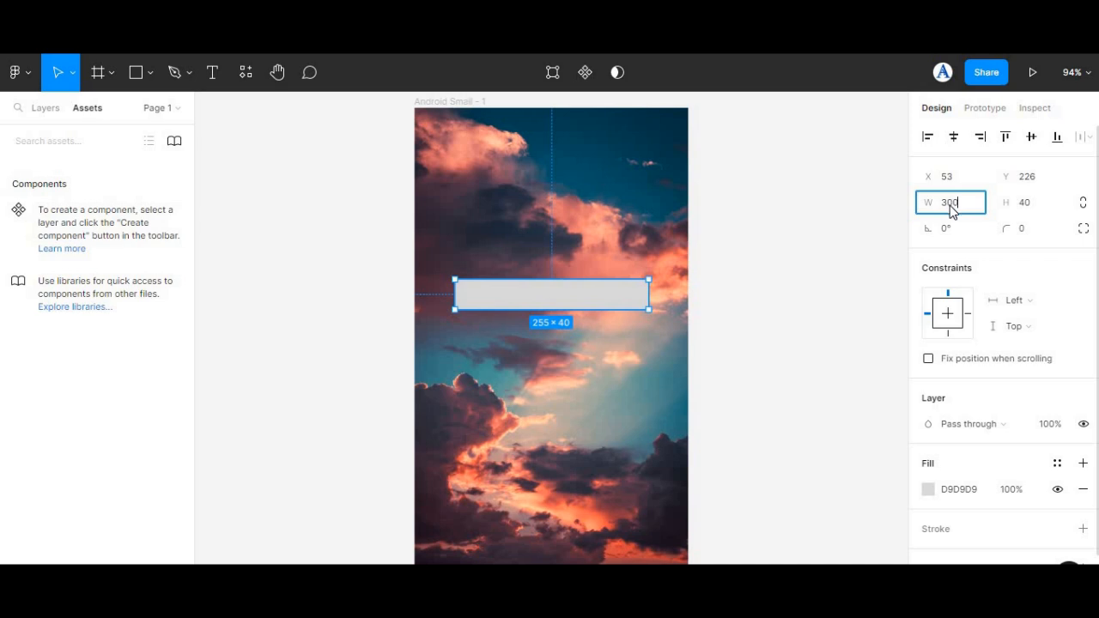
click(767, 335)
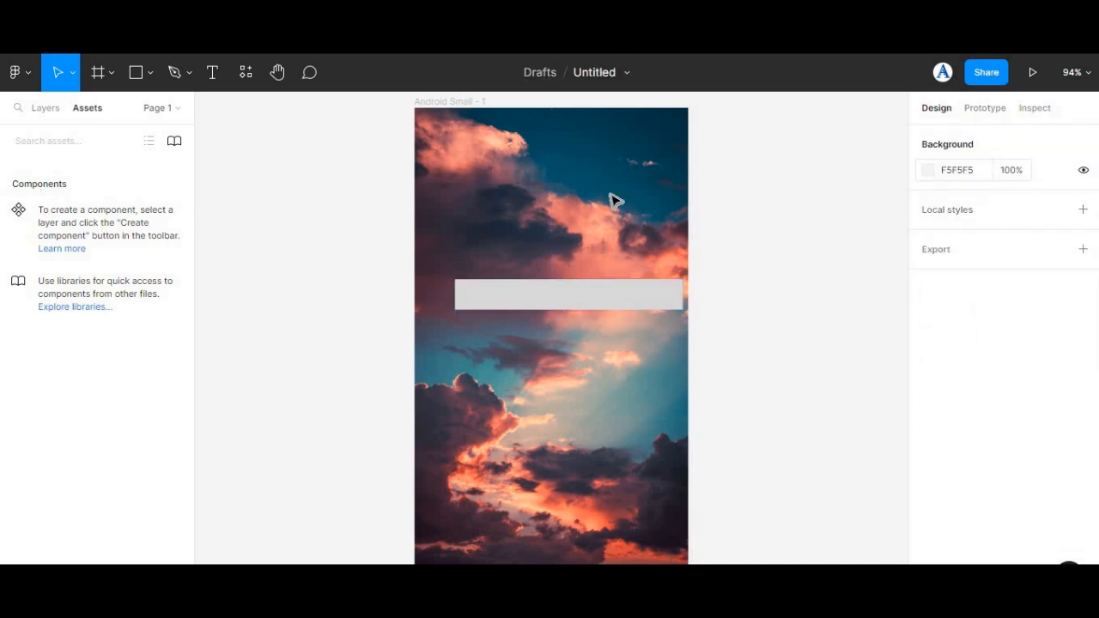
Step: Move the rectangle out of the frame onto the empty canvas on the frame's left side
drag(545, 296, 293, 282)
click(232, 217)
scroll(257, 237, left, 2)
drag(439, 290, 389, 259)
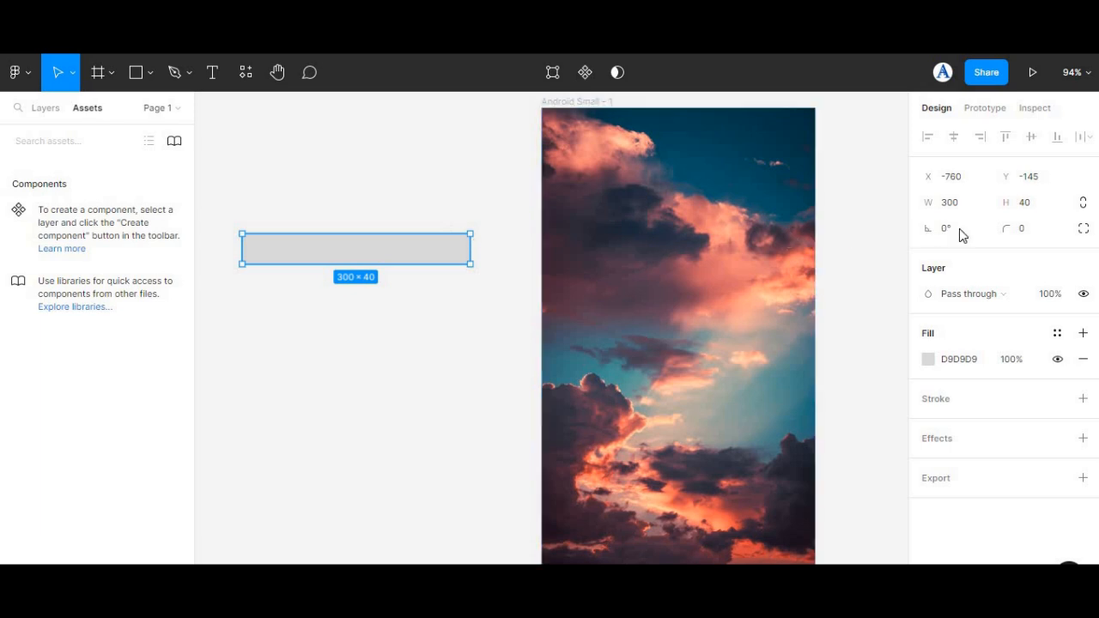
Step: Round the rectangle's corners with a radius of 10
click(1028, 235)
key(Return)
click(364, 314)
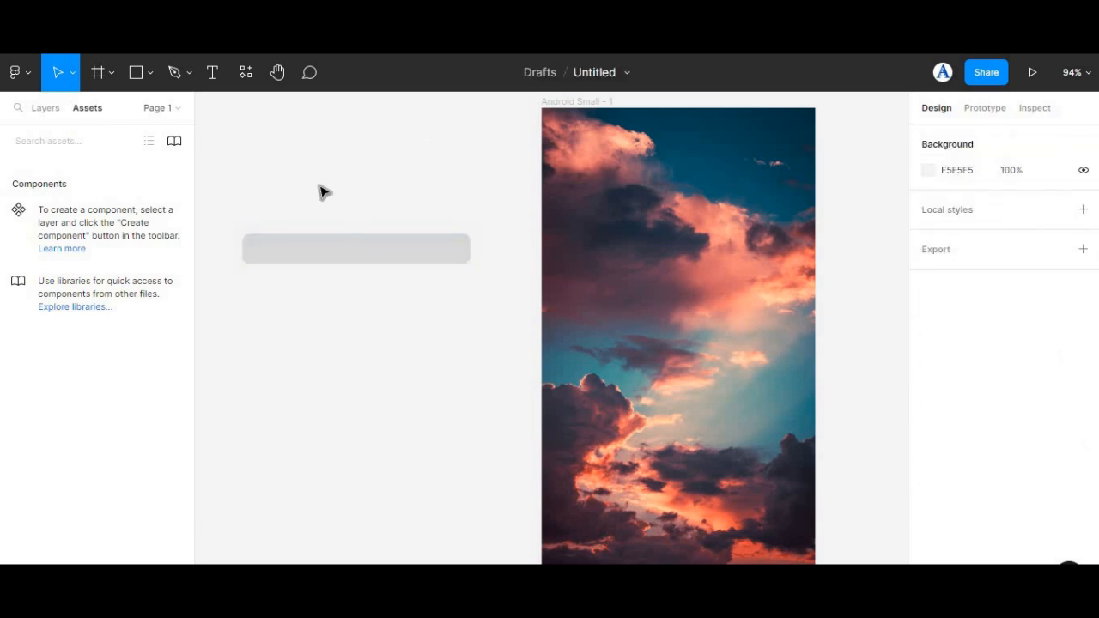
Step: Change the rectangle's fill to white, FFFFFF, from the document colors
click(283, 247)
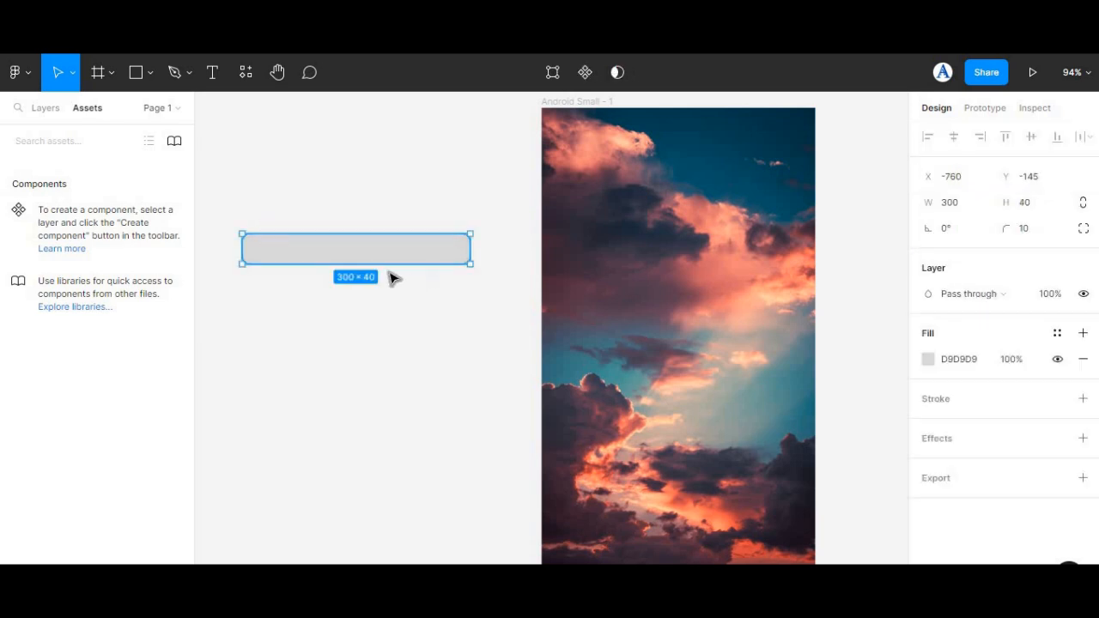
click(928, 360)
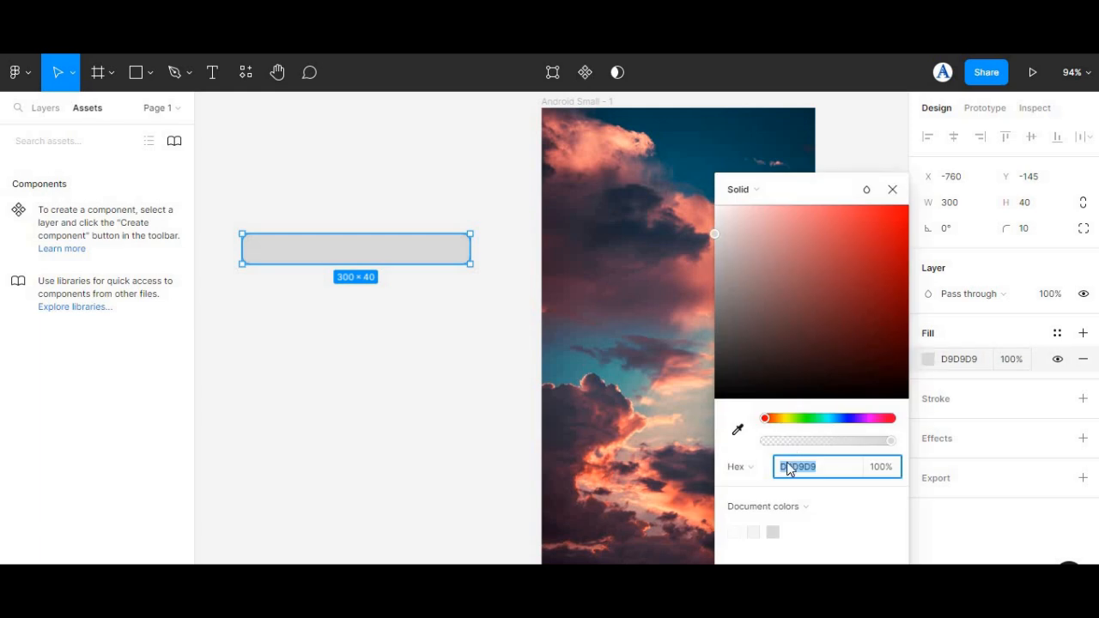
click(734, 532)
click(499, 388)
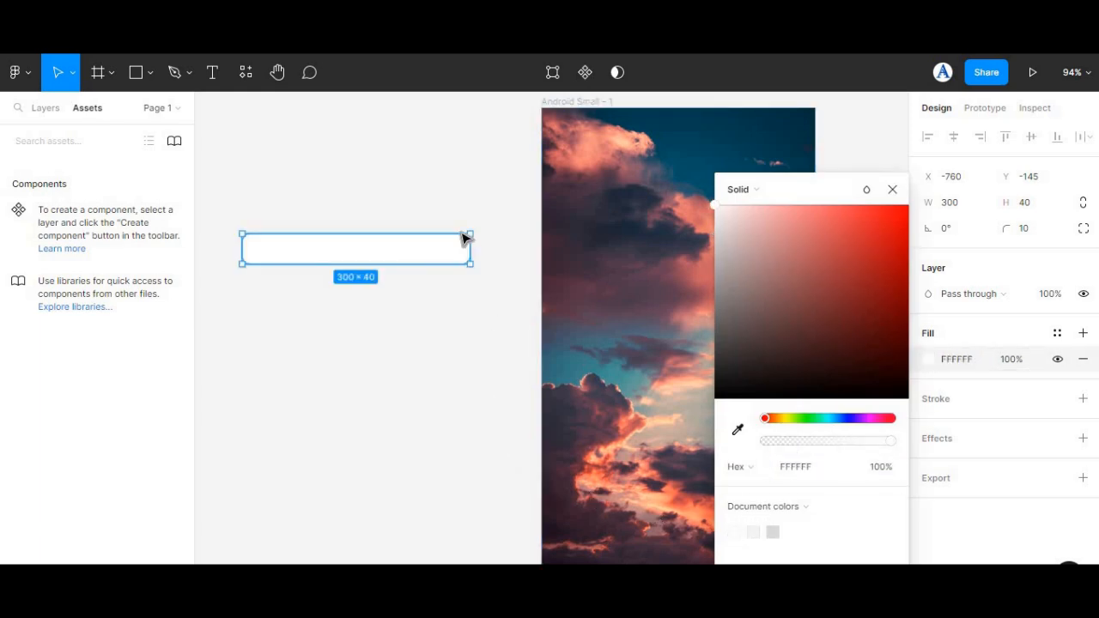
click(415, 254)
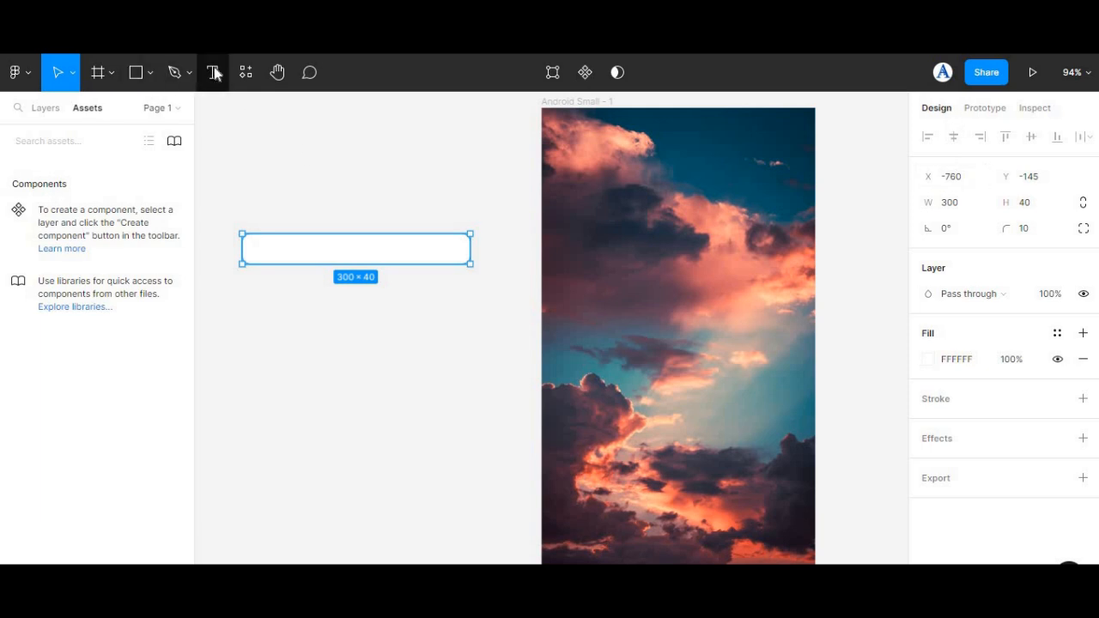
Step: Add the text "Contactme4work" inside the white rectangle, near its left end
key(t)
click(257, 248)
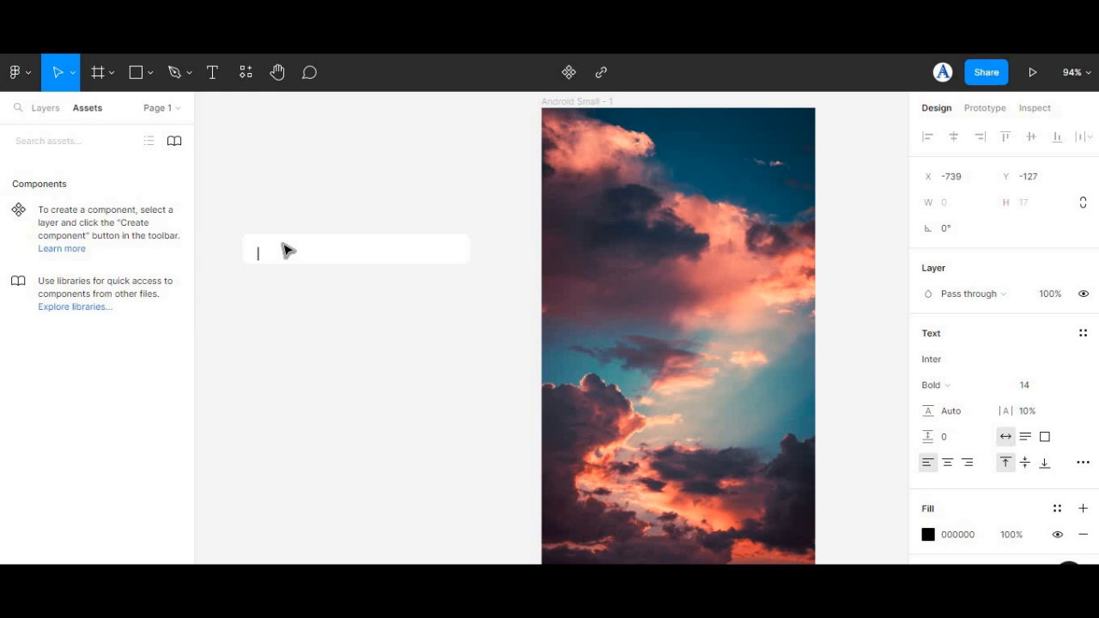
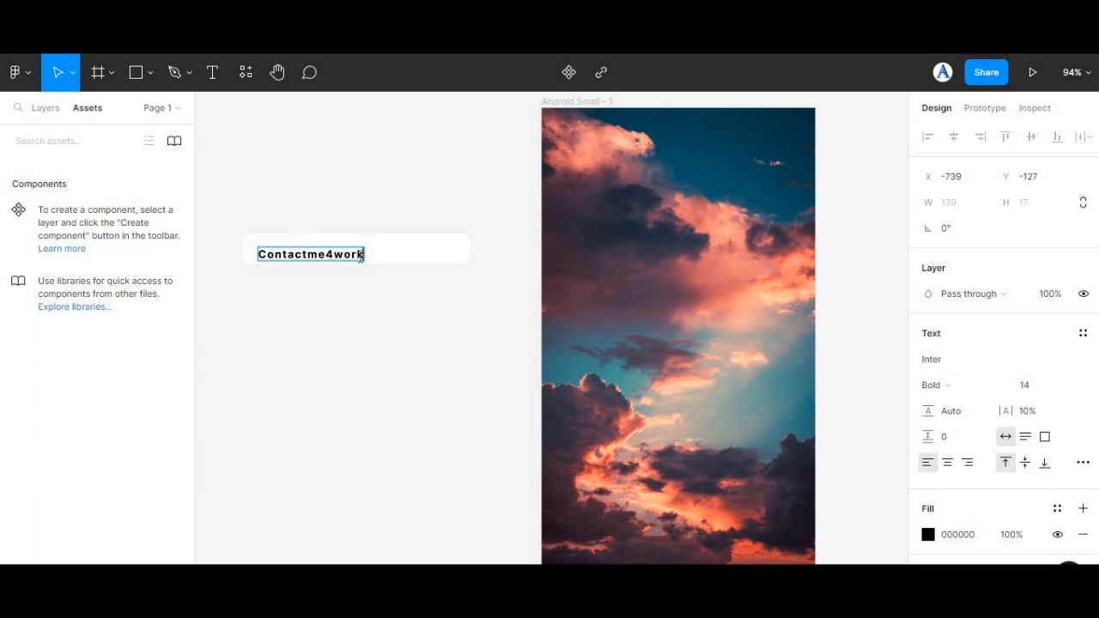
Step: Set the "Contactme4work" text's letter spacing to 20% and centre the text vertically in the white rectangle
drag(365, 254, 254, 255)
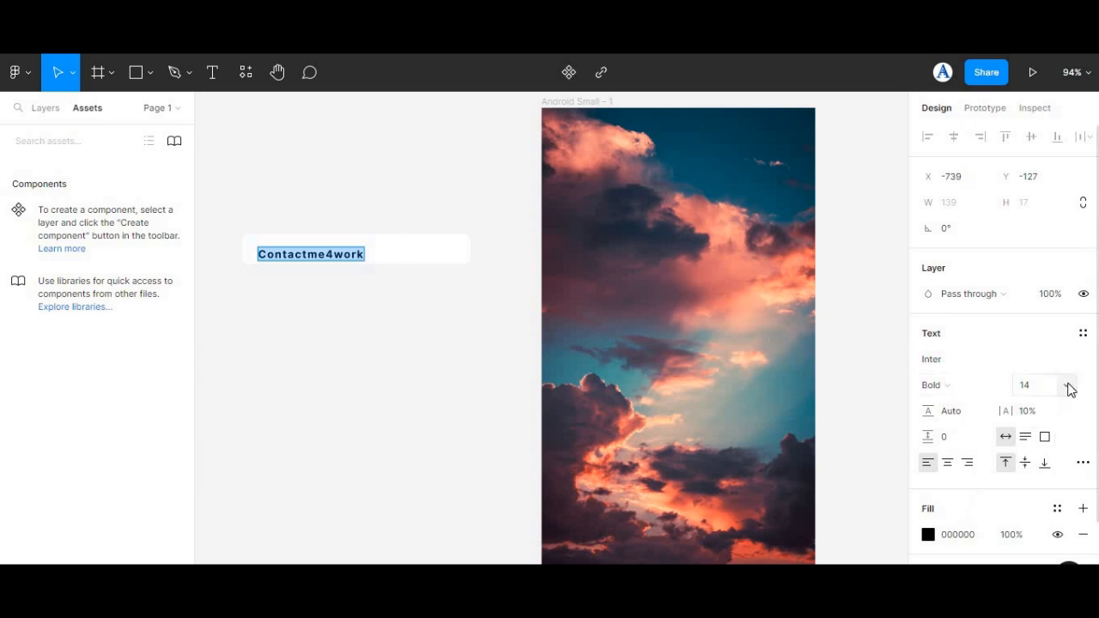
click(1031, 412)
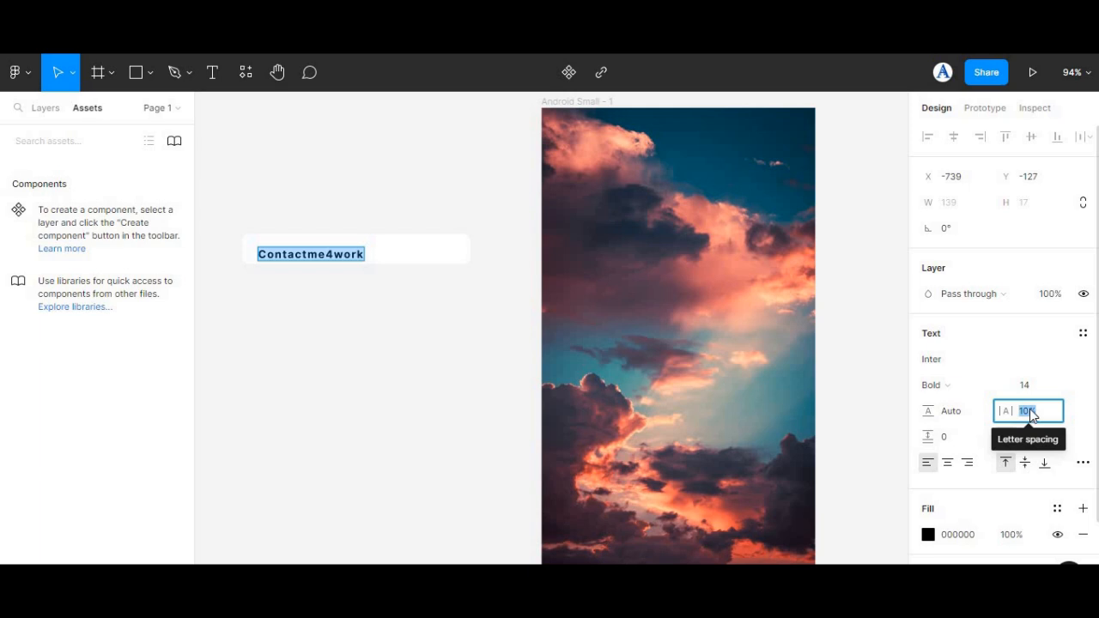
text(20)
key(Return)
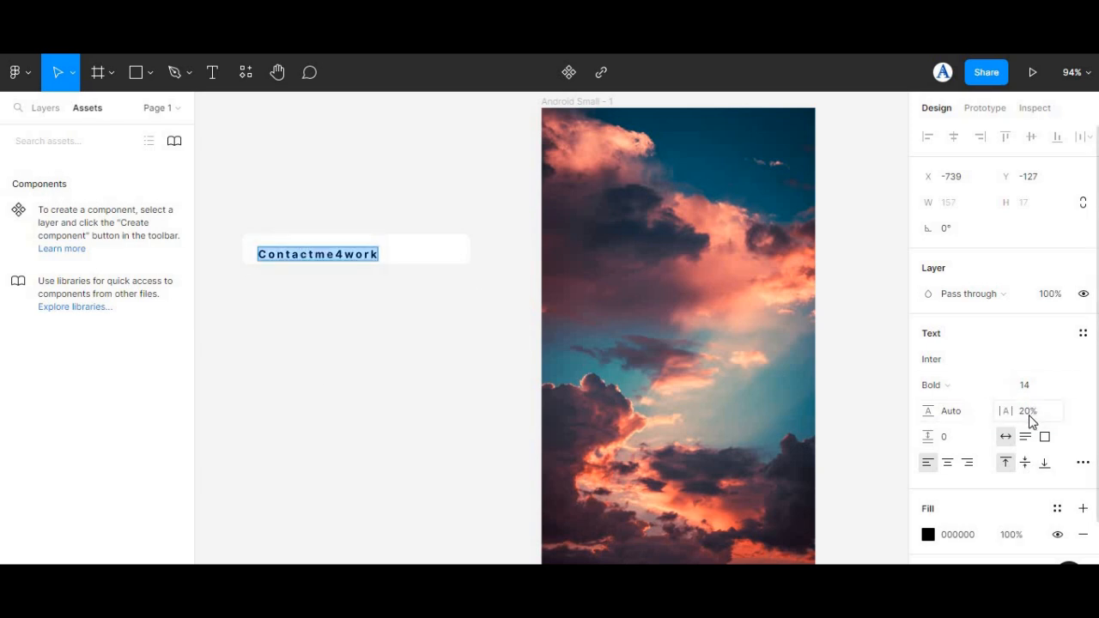
click(1030, 414)
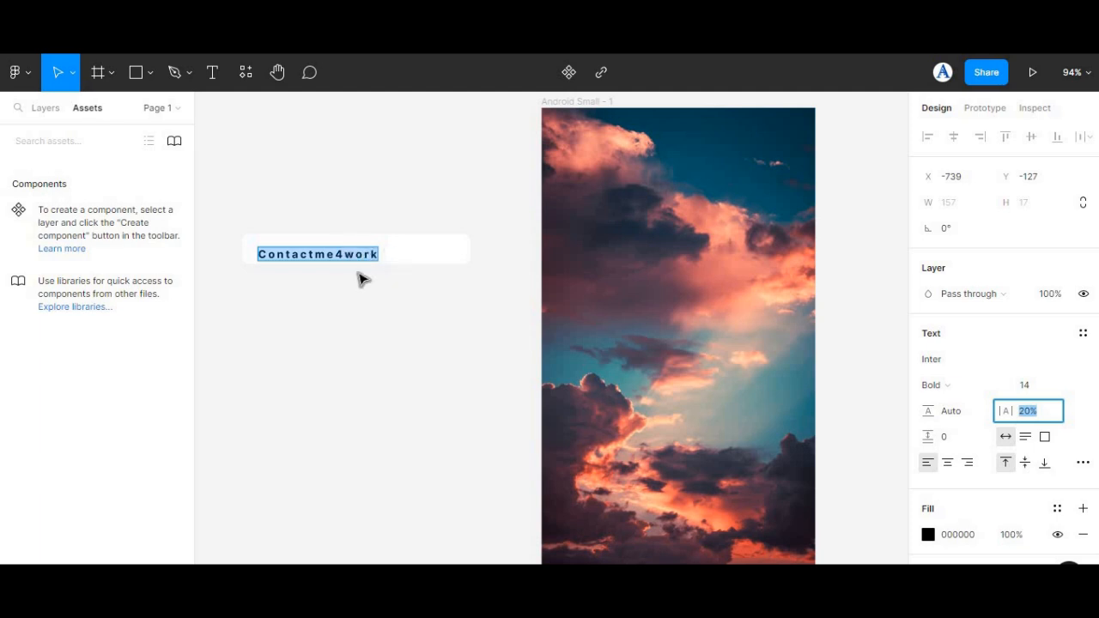
click(395, 317)
click(346, 260)
drag(347, 259, 343, 258)
Step: Add a black 000000 inside stroke of width 1 to the white rectangle
click(454, 251)
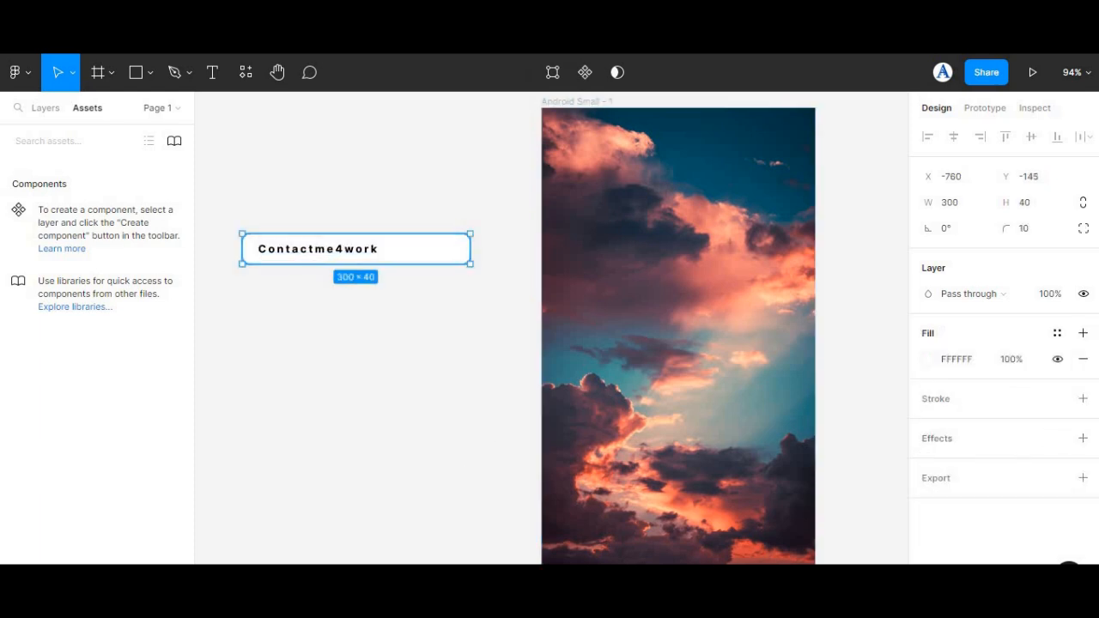
click(1083, 398)
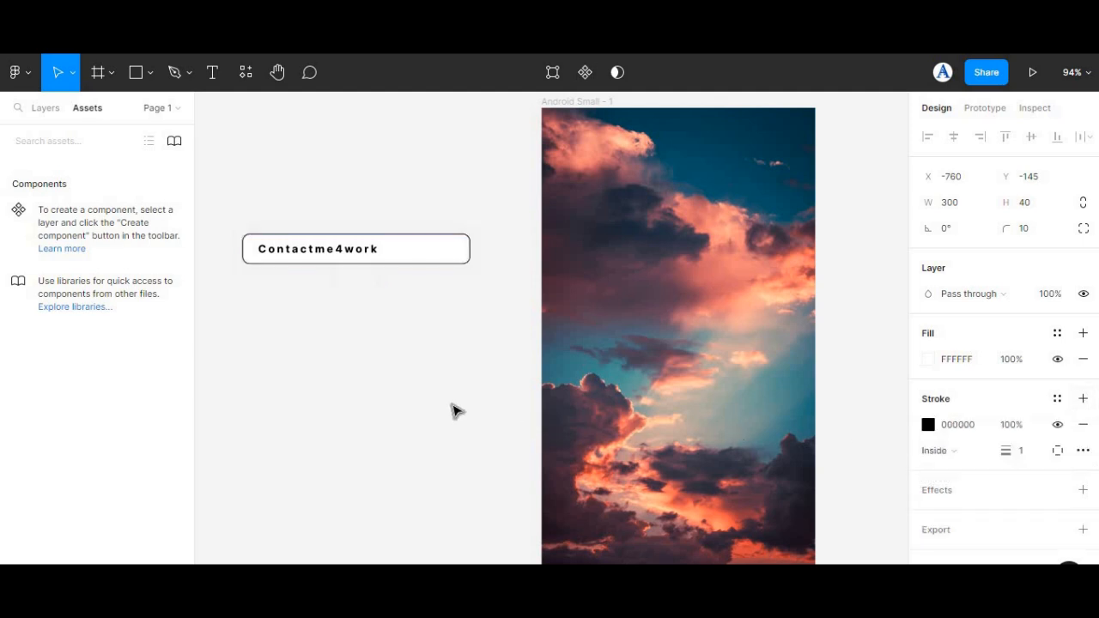
click(404, 206)
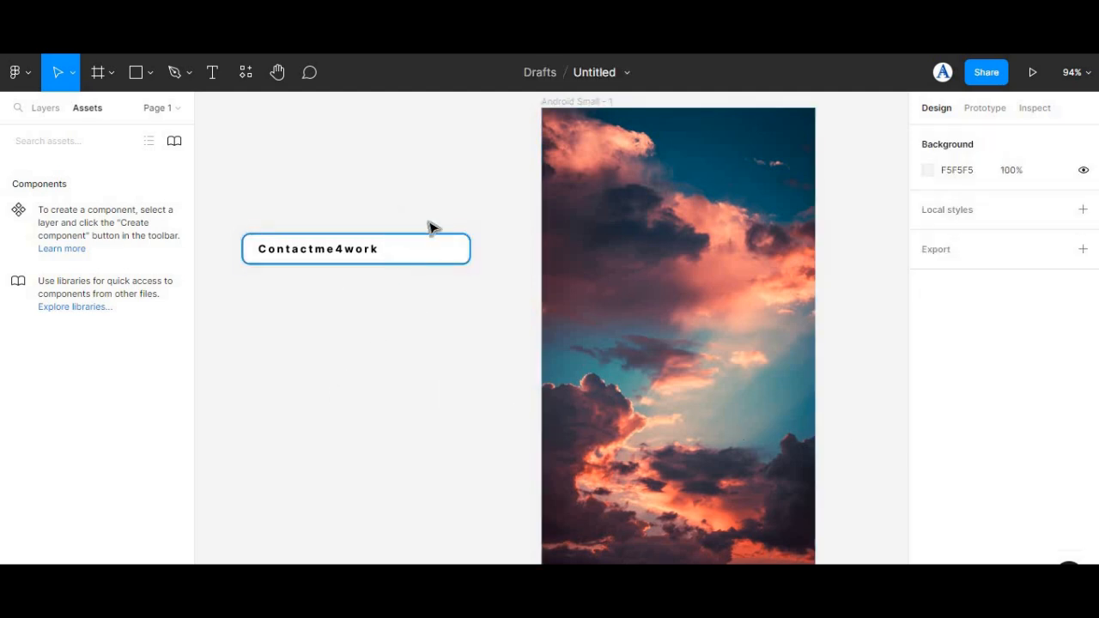
Step: Add a drop shadow effect to the white rectangle, keeping the default shadow settings
click(427, 252)
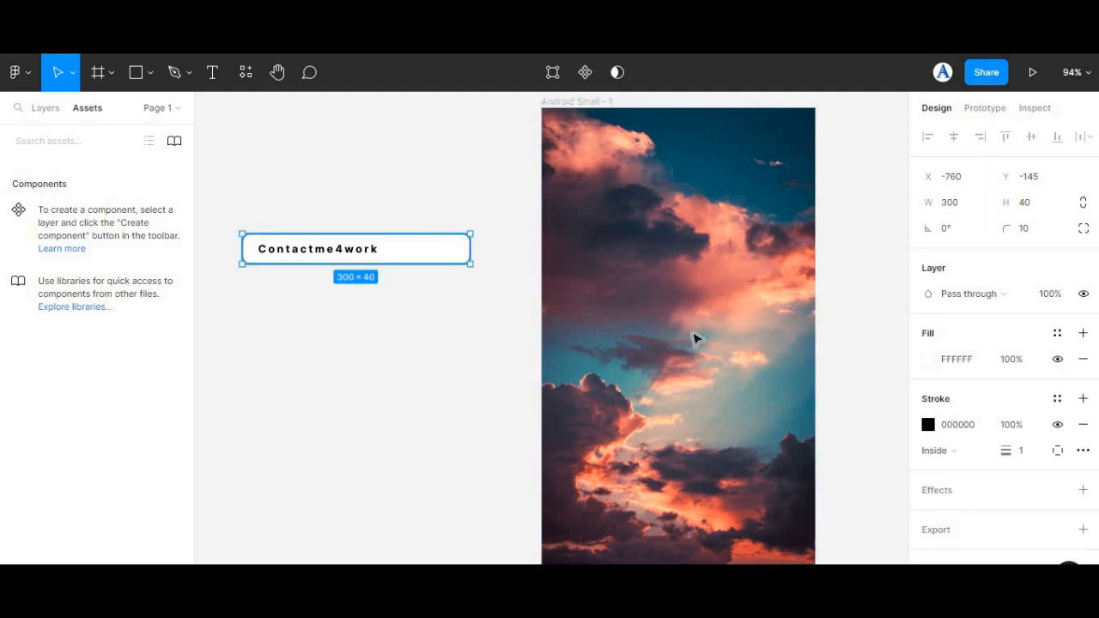
click(1083, 491)
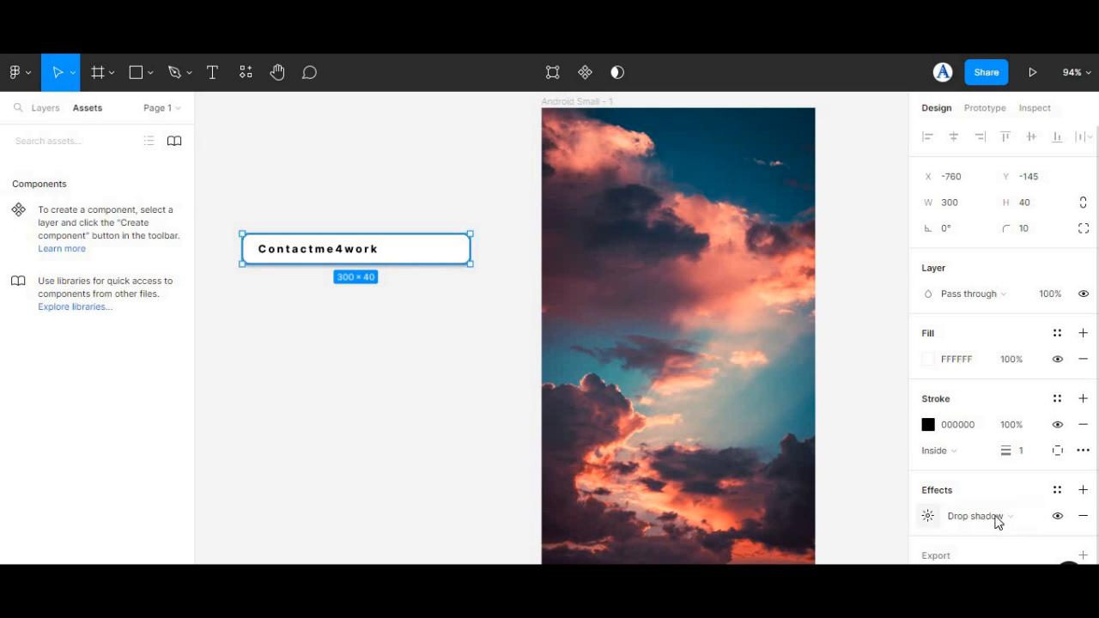
click(1023, 519)
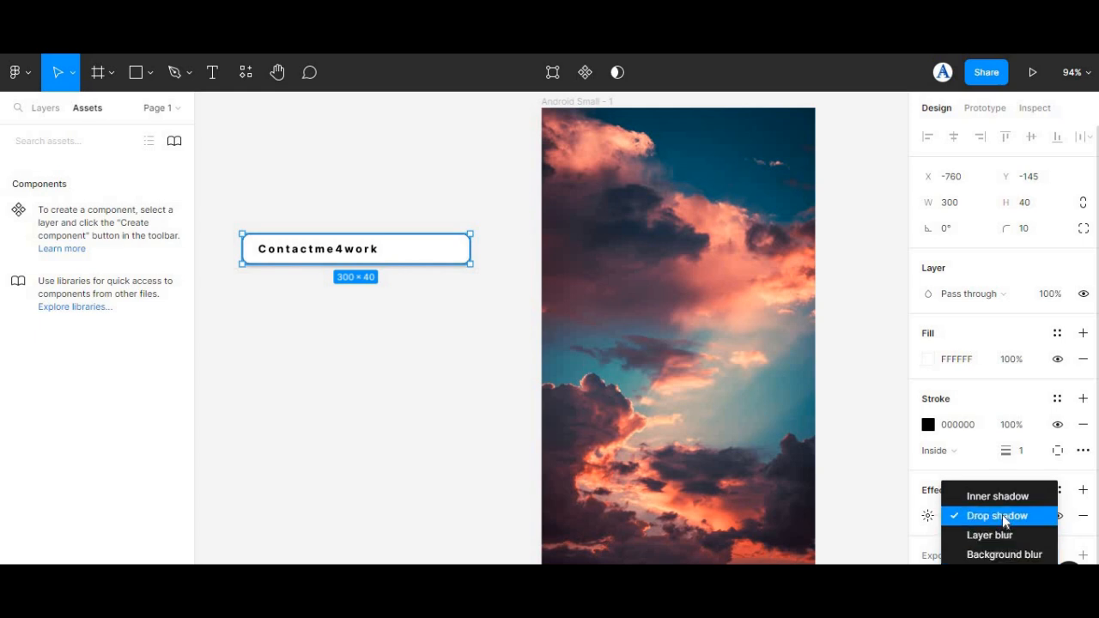
click(1002, 515)
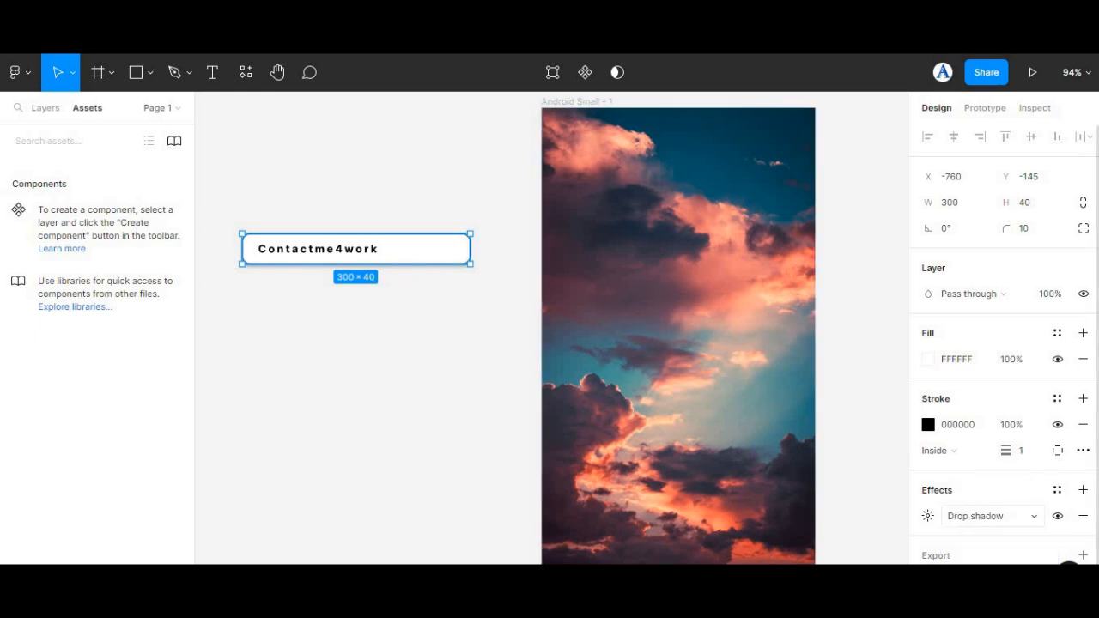
click(929, 517)
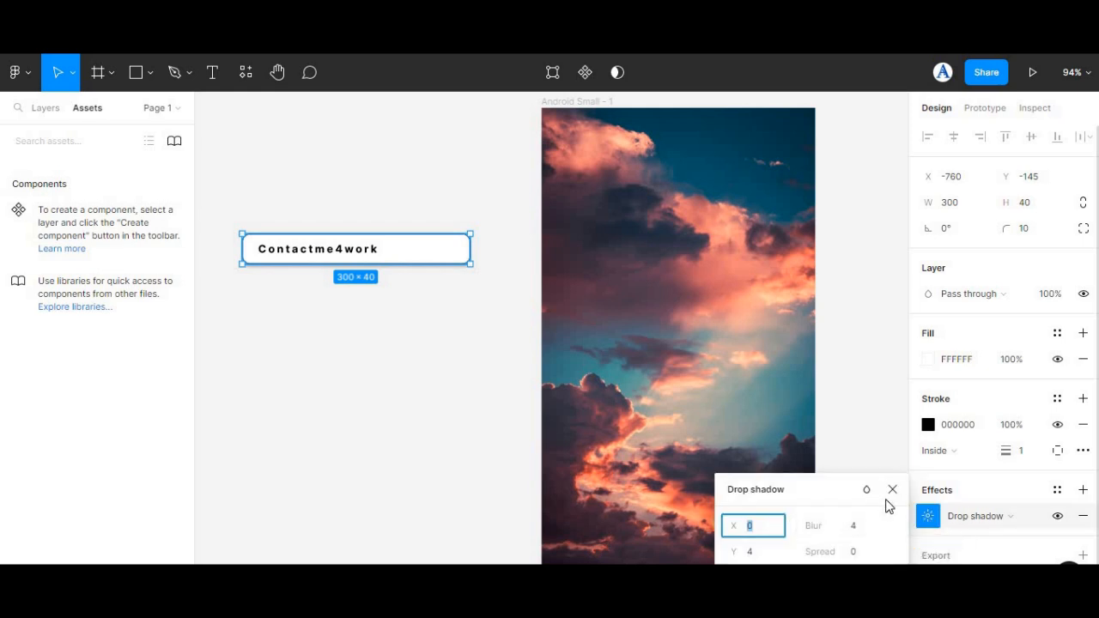
click(962, 504)
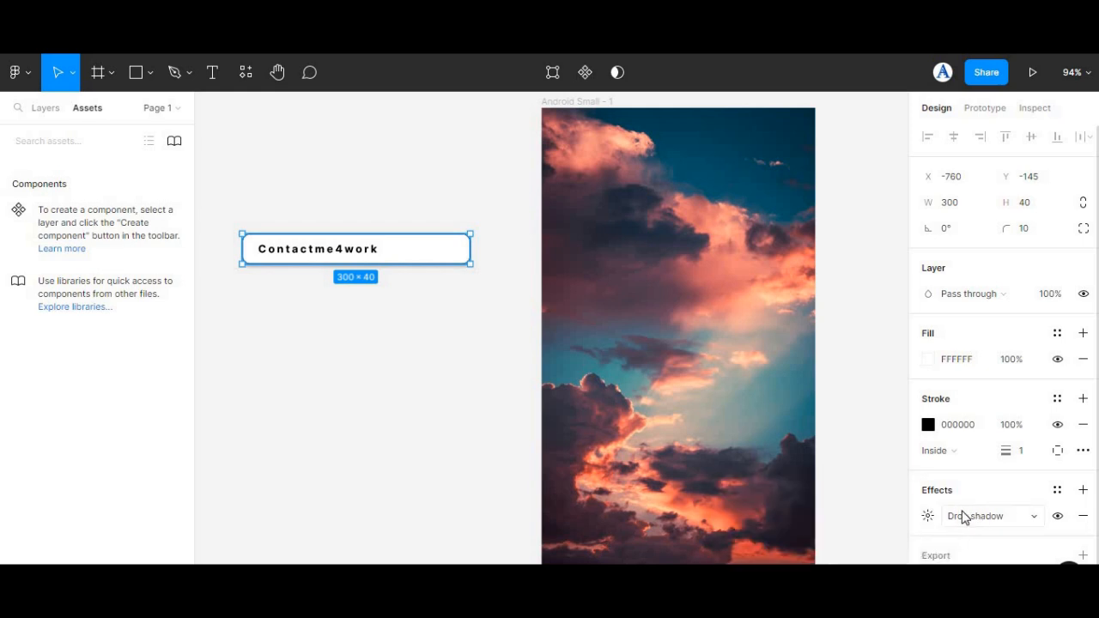
click(313, 297)
click(341, 254)
click(467, 250)
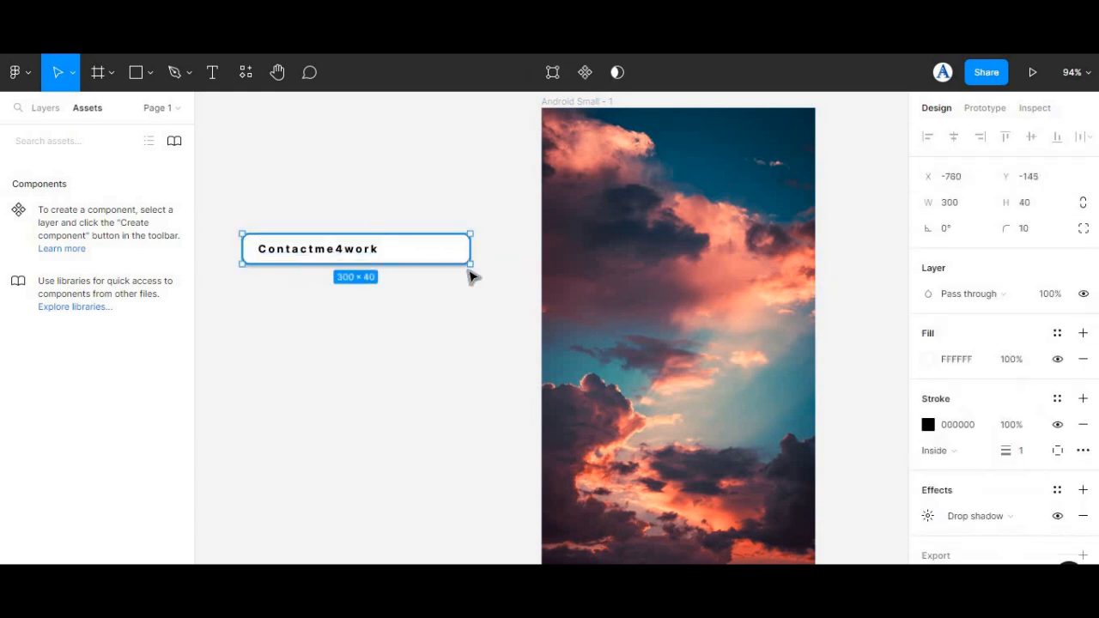
click(293, 186)
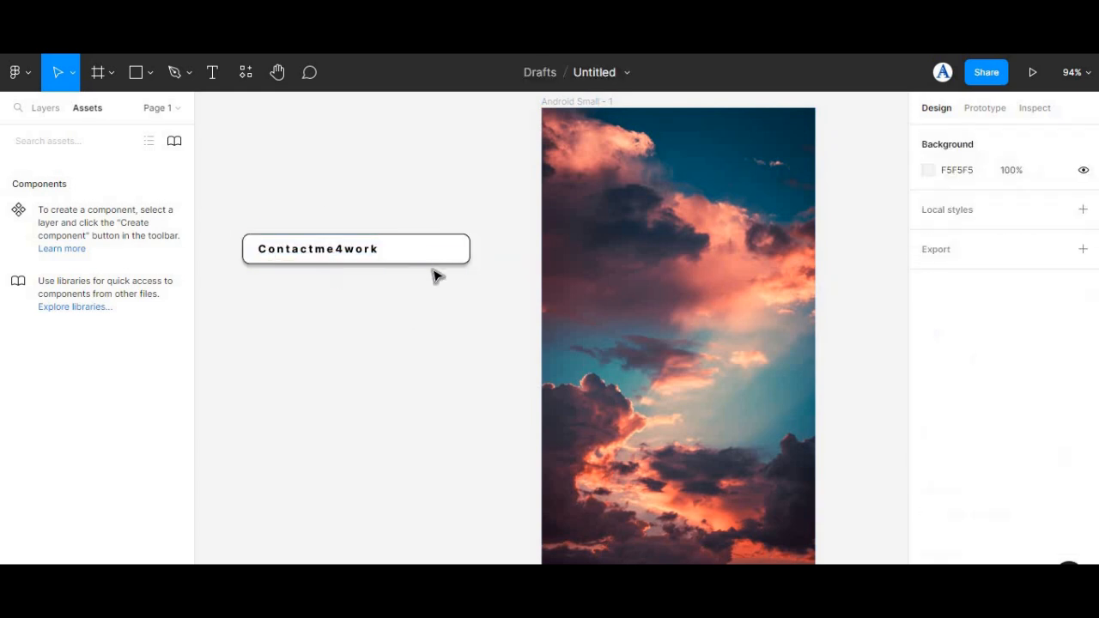
Step: Duplicate the white rectangle together with its text and place the copy directly below the original
click(424, 254)
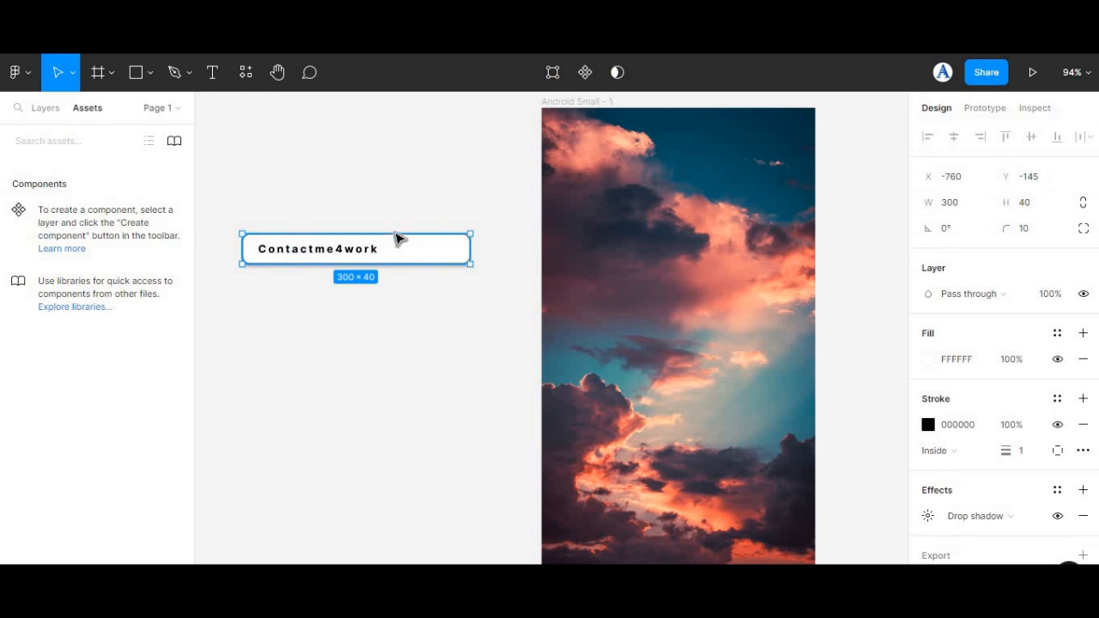
drag(483, 284, 218, 228)
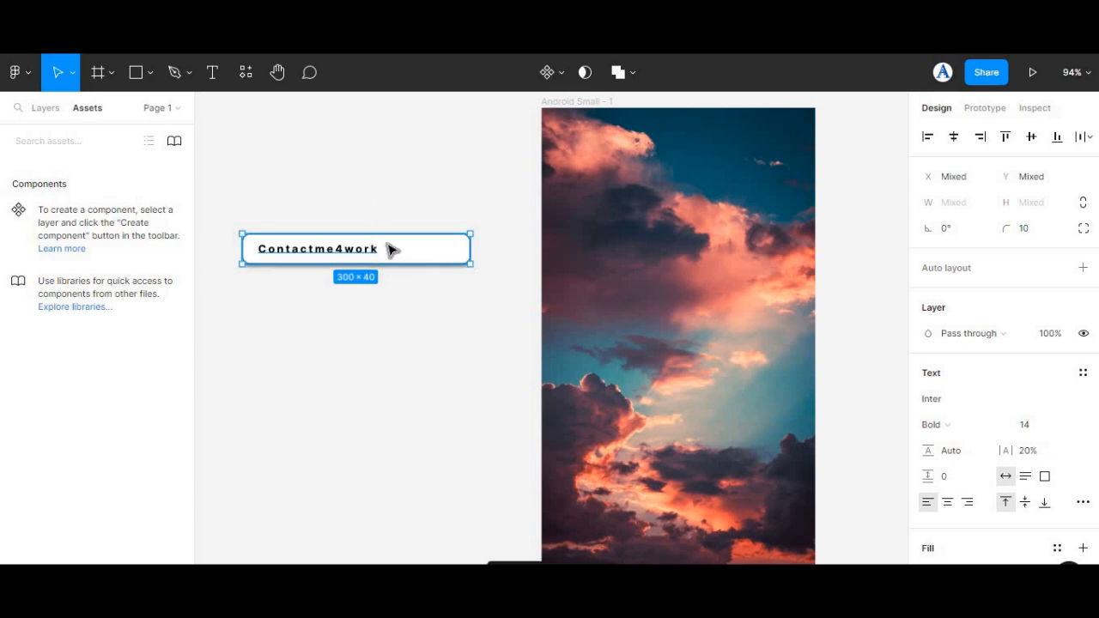
drag(383, 257, 365, 368)
Step: Replace the text in the lower field with a row of fourteen capital X characters
double_click(366, 353)
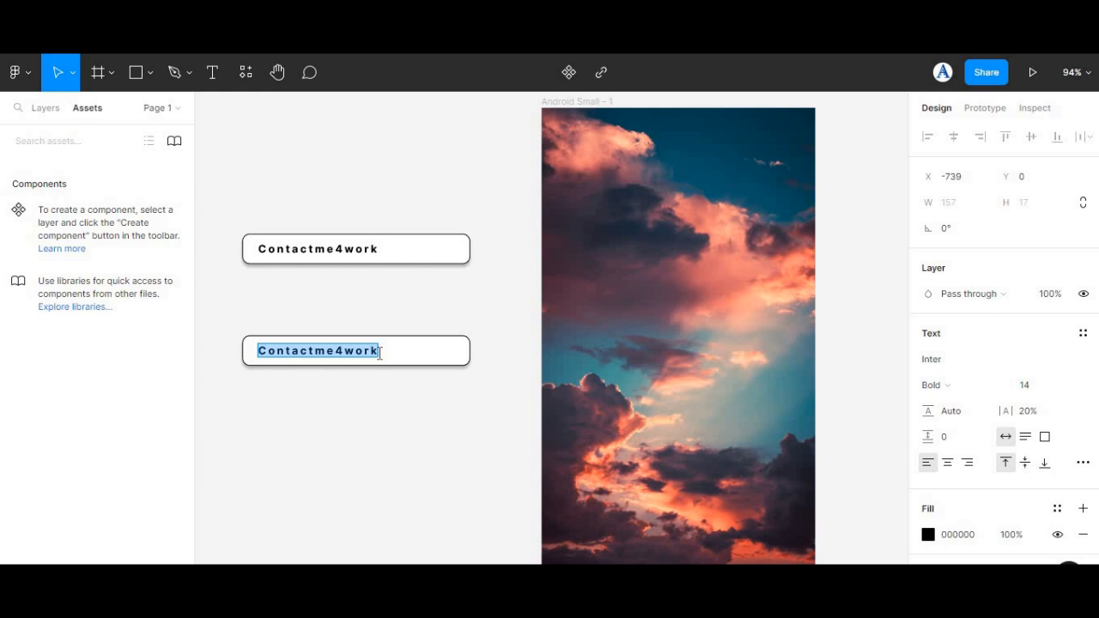
text(XXXXXXX)
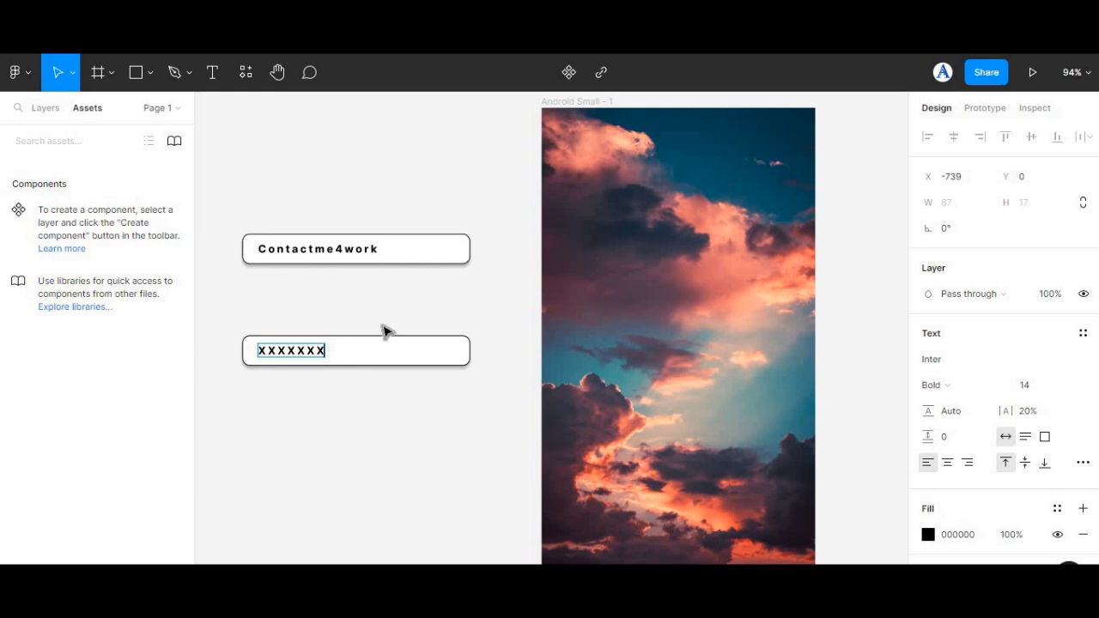
key(ctrl+a)
text(XXX)
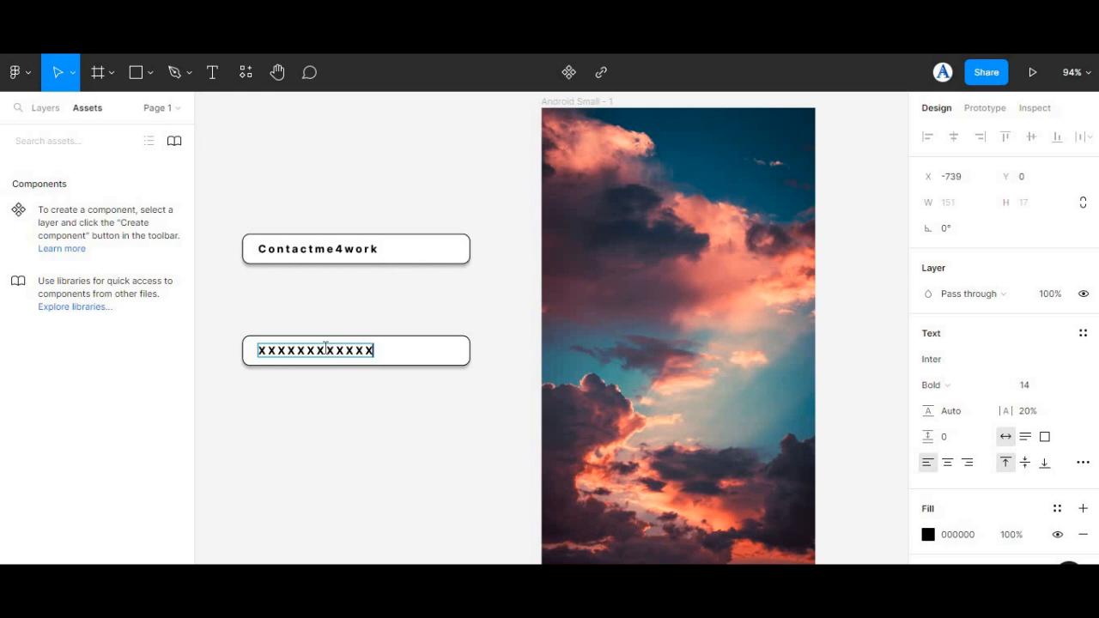
text(XX)
key(Escape)
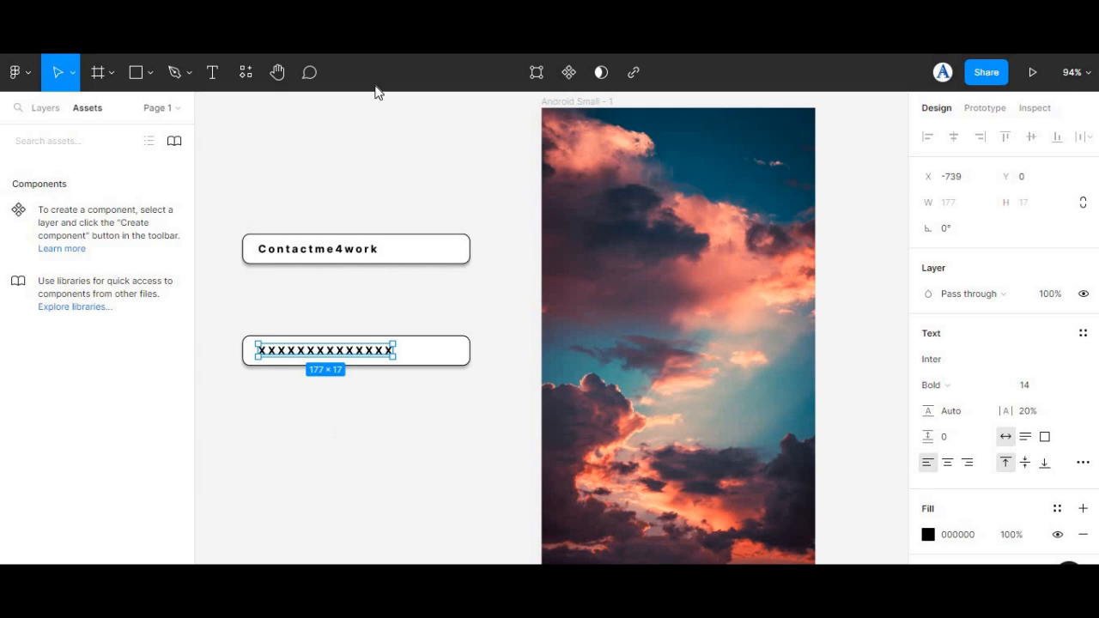
Step: Insert the Visibility eye icon at the lower field's right end and the crossed-out eye icon beside the fields, using the Material Design Icons plugin
right_click(404, 170)
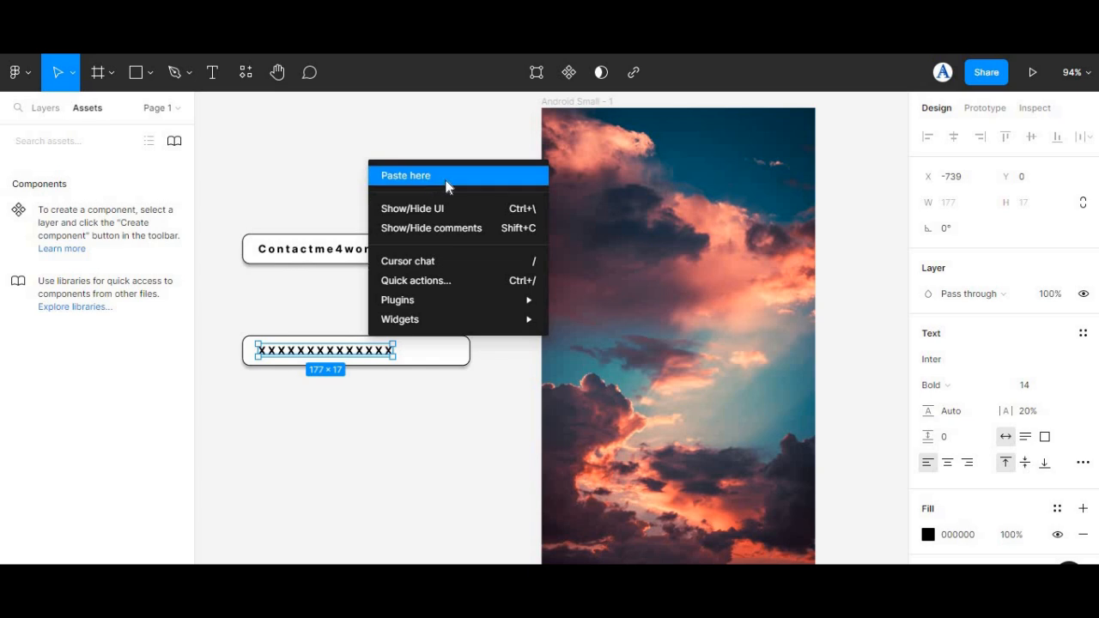
mouse_move(456, 302)
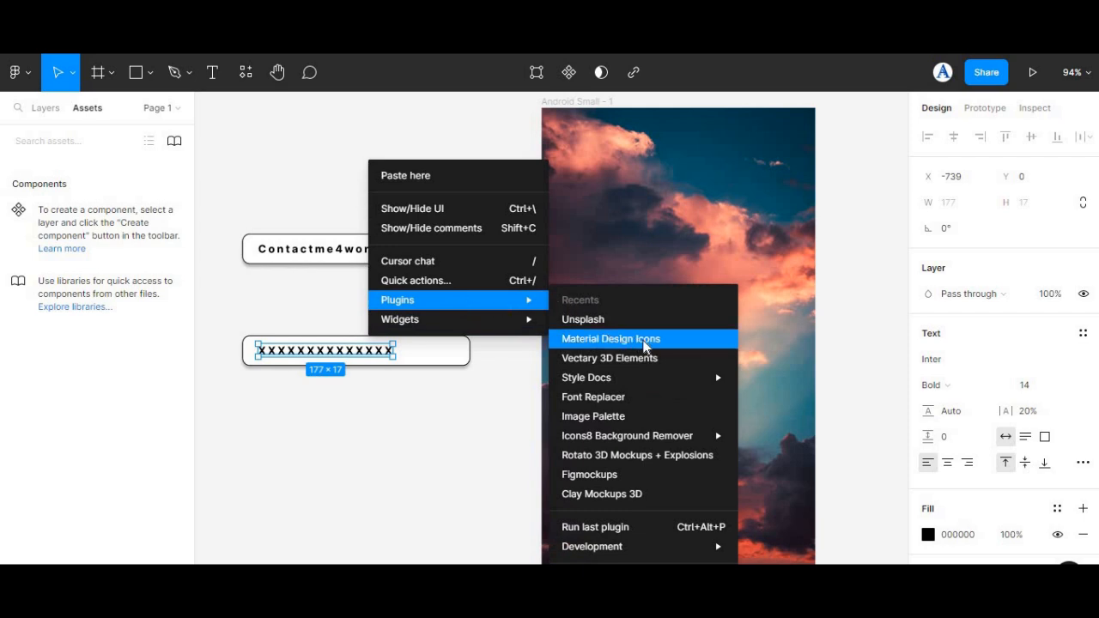
click(611, 338)
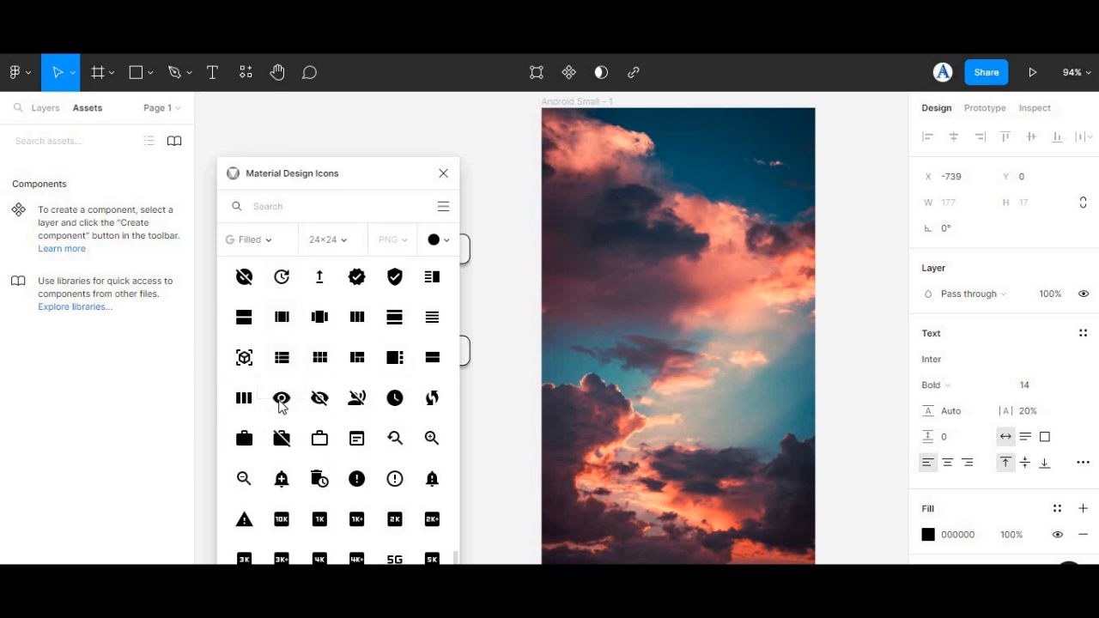
drag(283, 399, 496, 140)
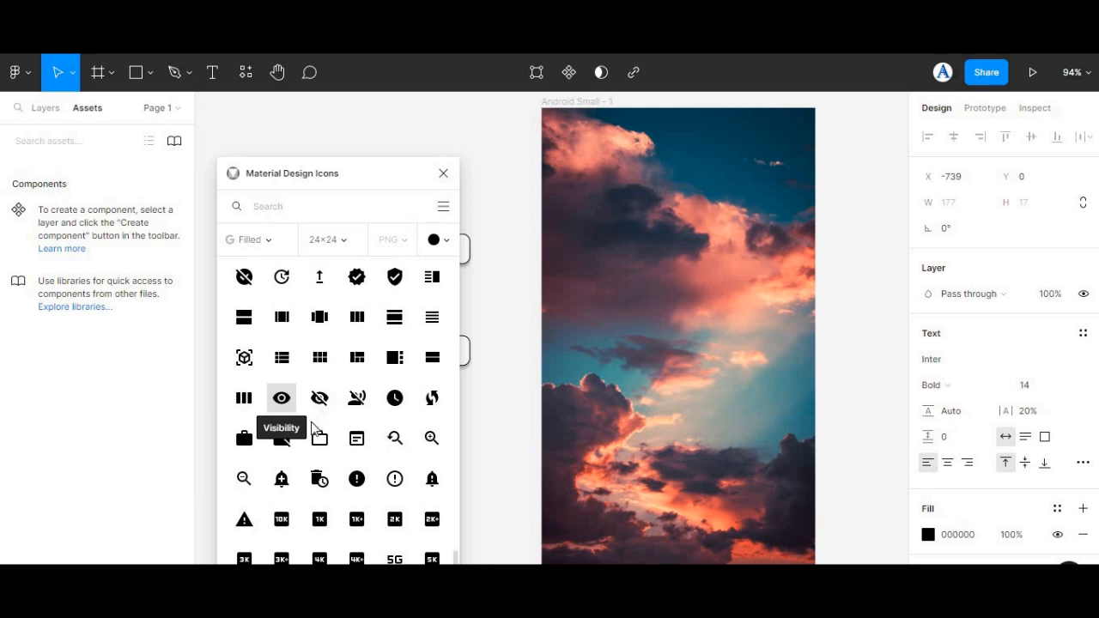
drag(321, 400, 441, 356)
click(443, 173)
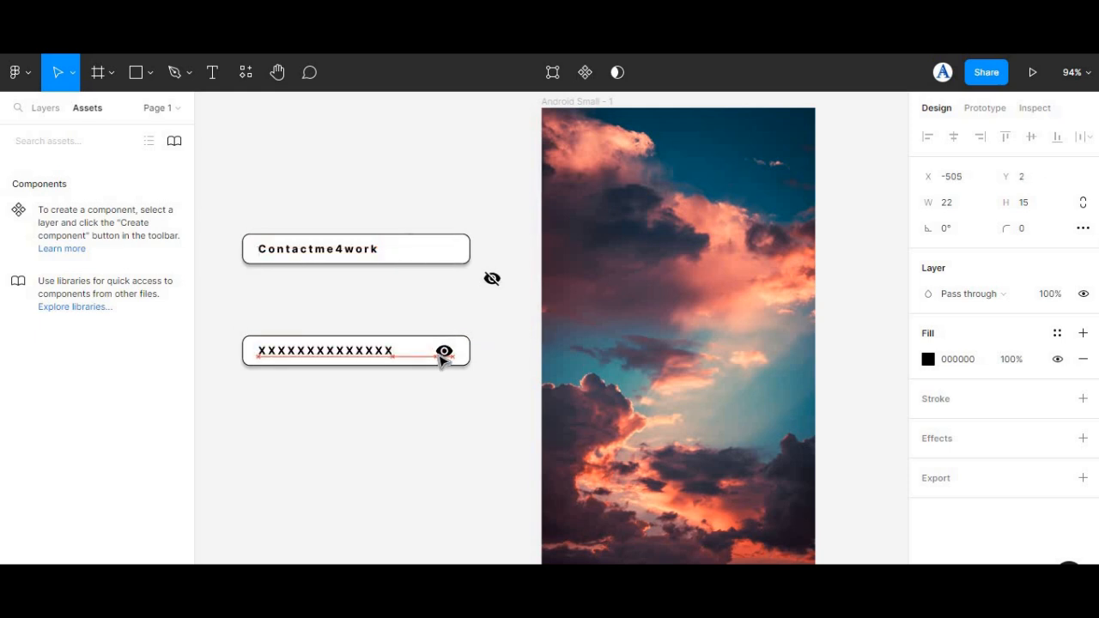
Step: Move the crossed-out eye icon into the right end of the upper field, vertically centred and aligned with the lower eye icon
click(492, 278)
drag(486, 278, 447, 250)
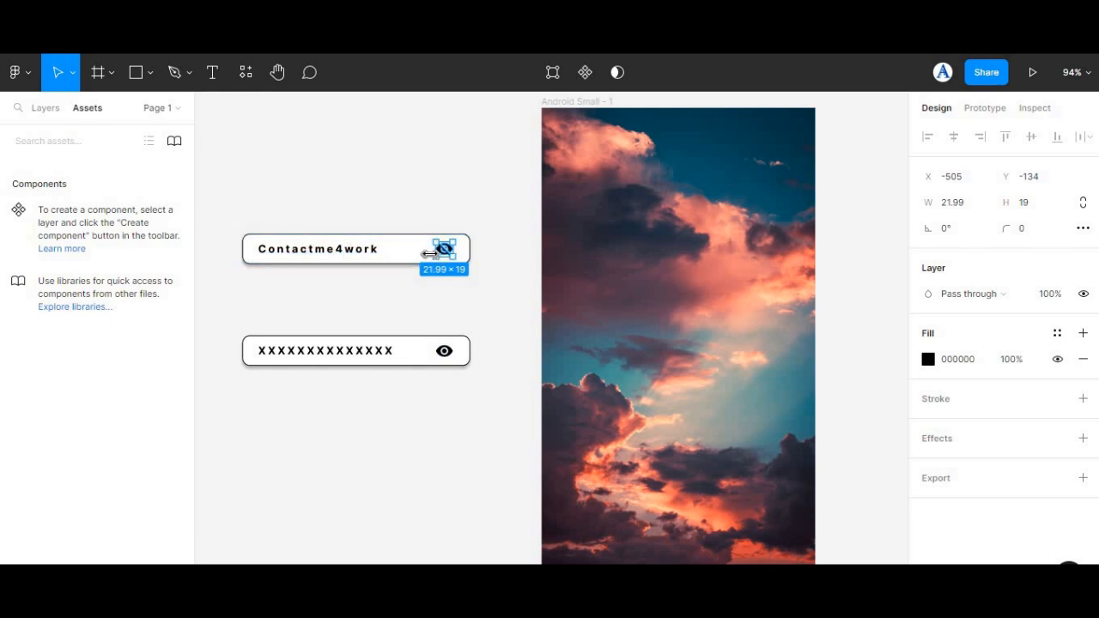
drag(430, 261, 430, 261)
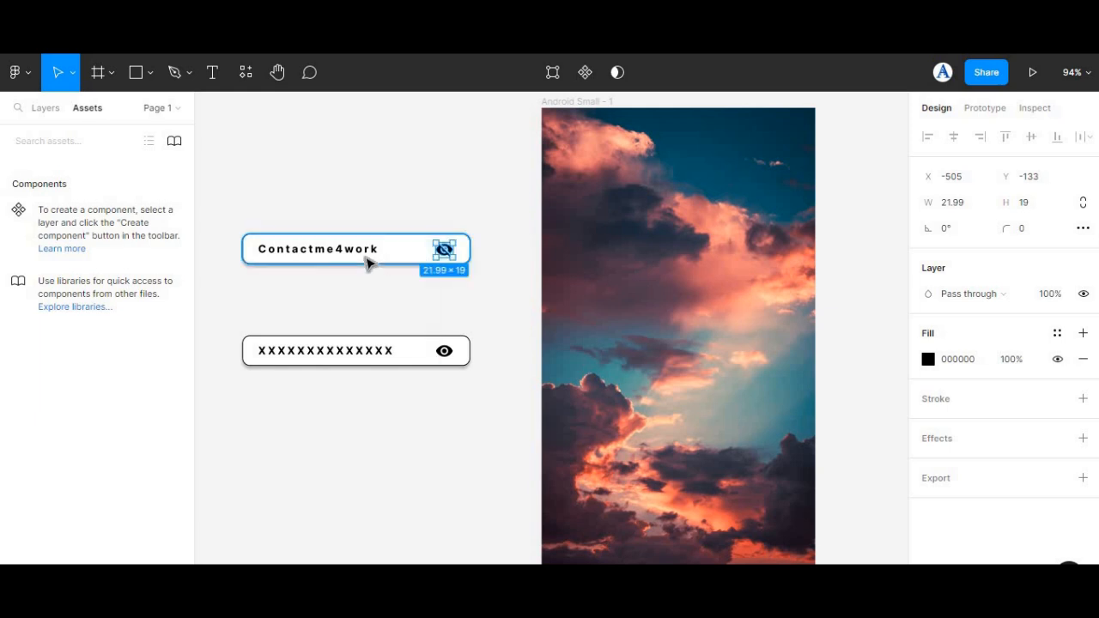
drag(364, 255, 364, 252)
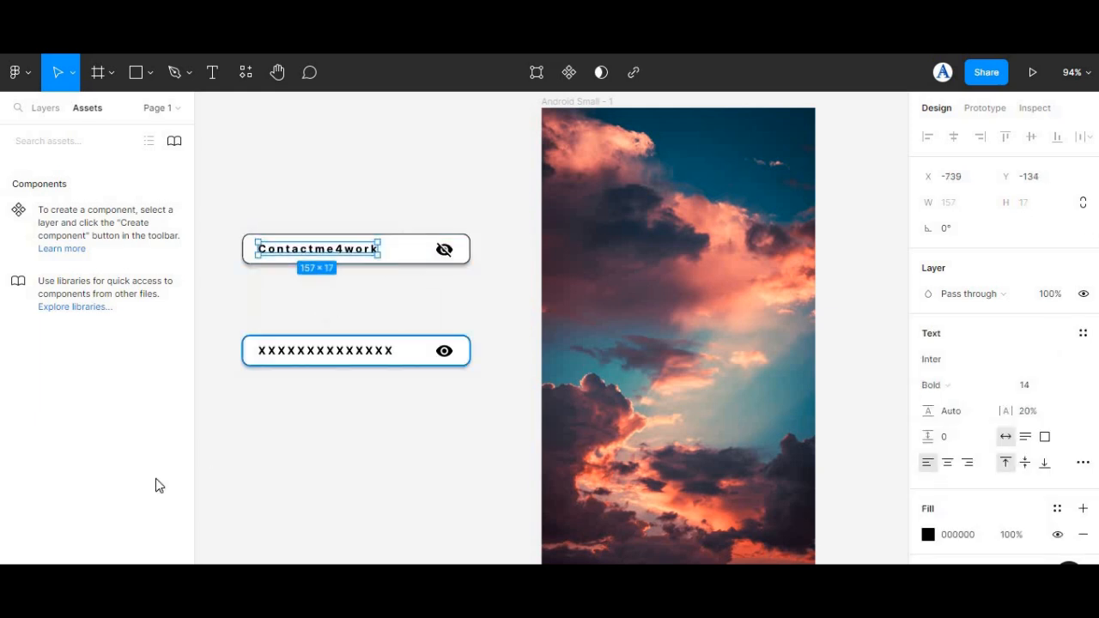
click(258, 471)
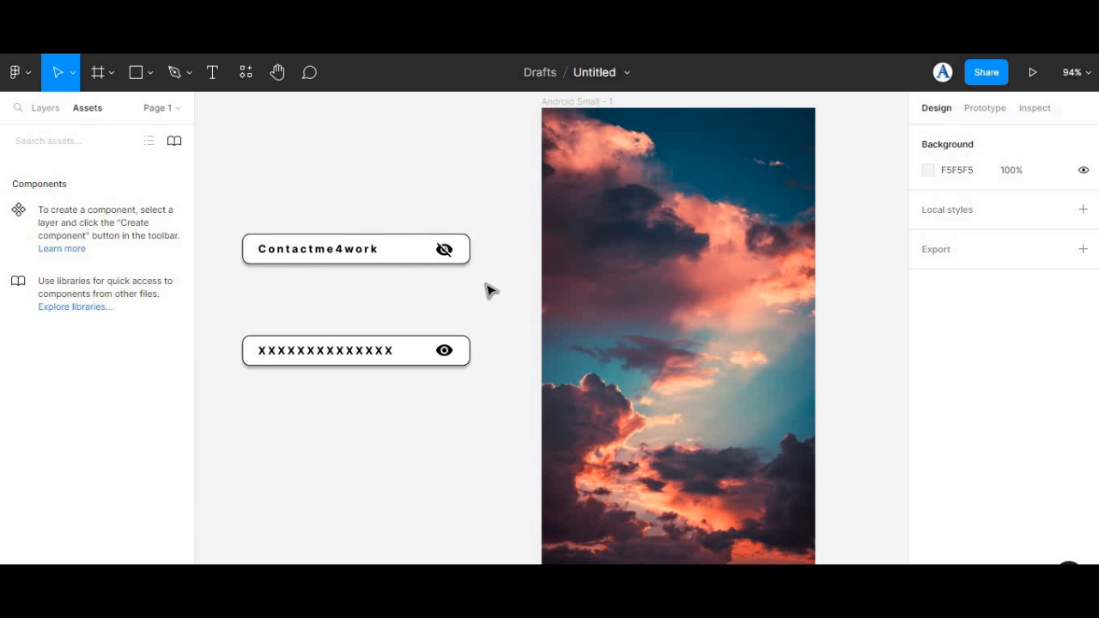
Step: Try to group the upper field's rectangle, text and crossed-out eye icon
drag(218, 196, 484, 282)
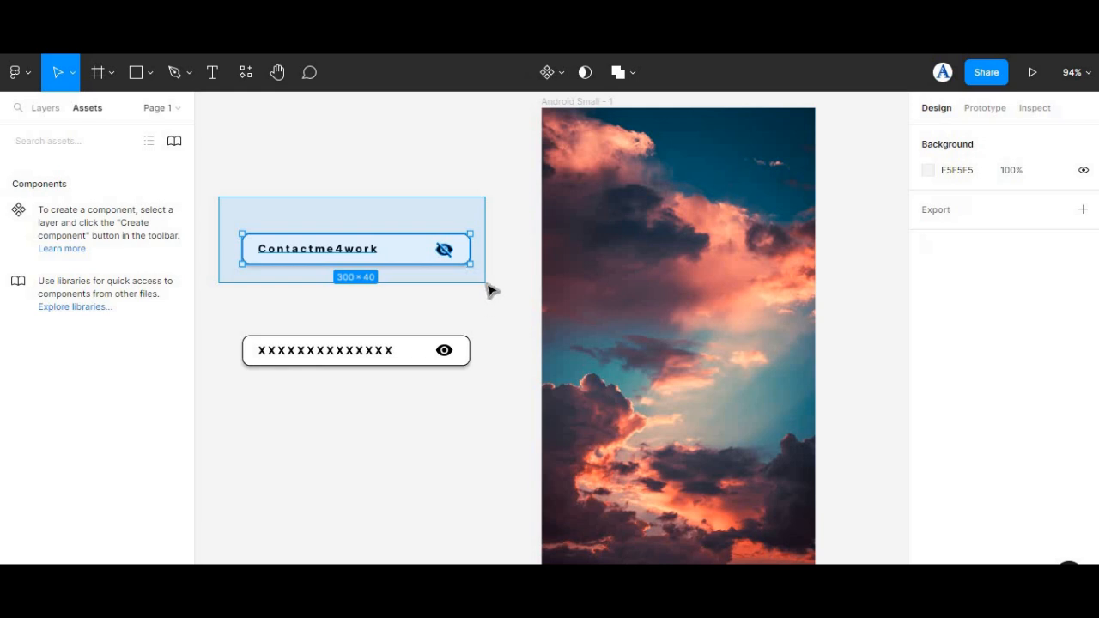
click(369, 268)
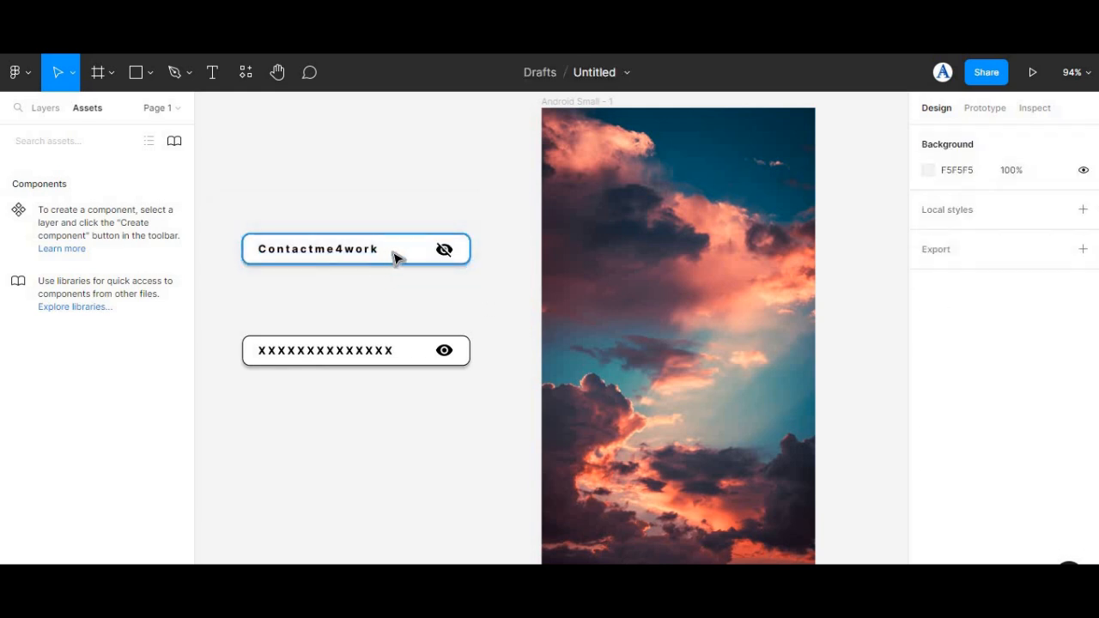
right_click(397, 258)
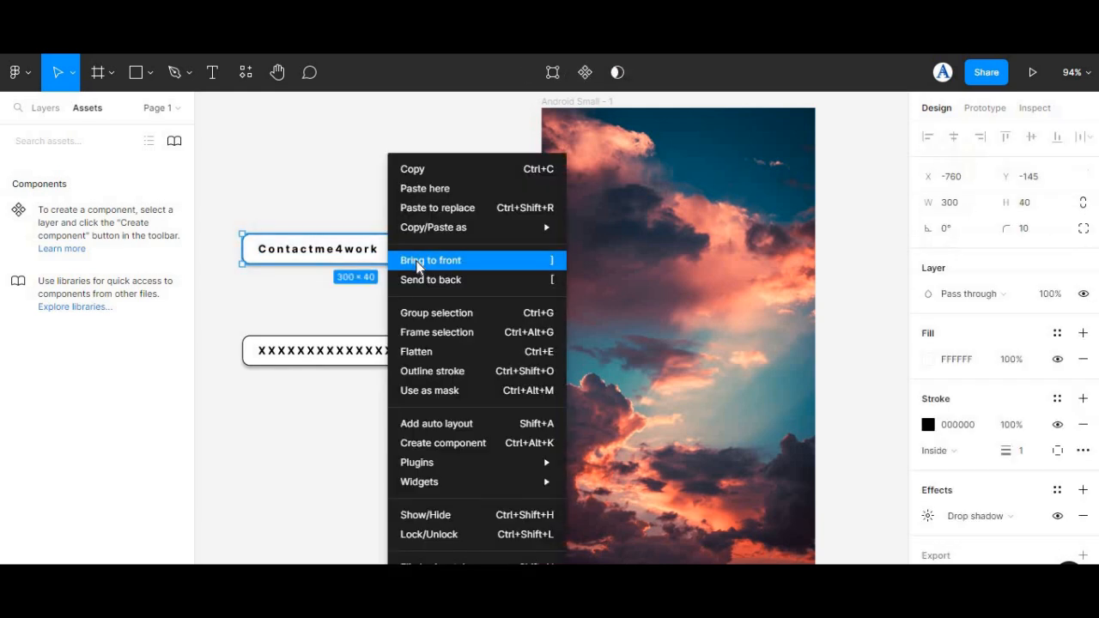
click(418, 314)
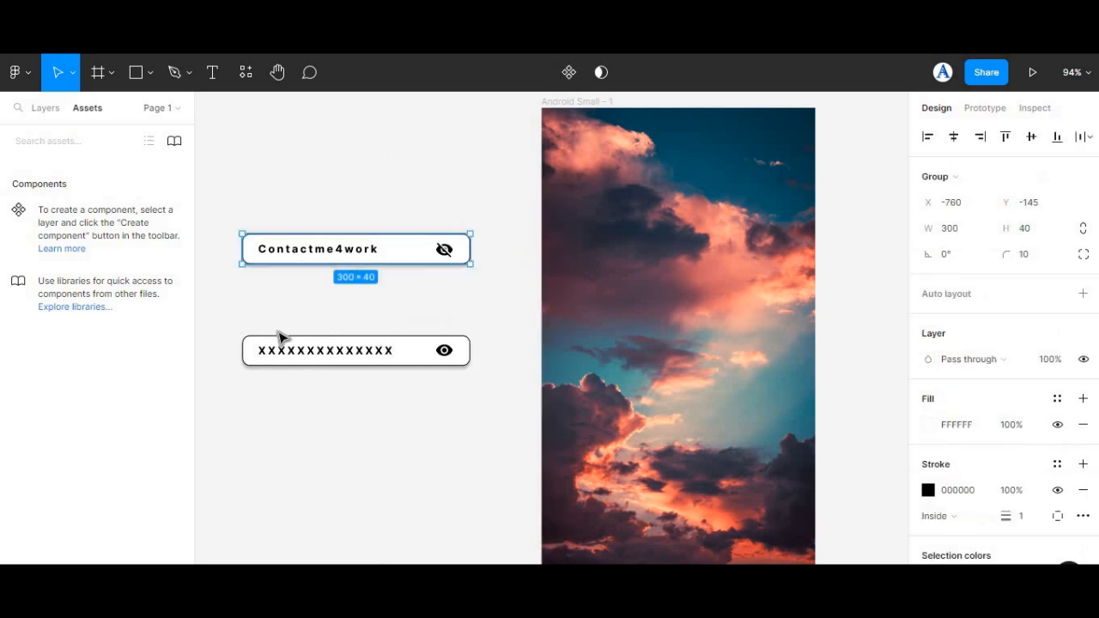
Step: Group the lower field's rectangle, row of X characters and eye icon
drag(233, 316, 491, 386)
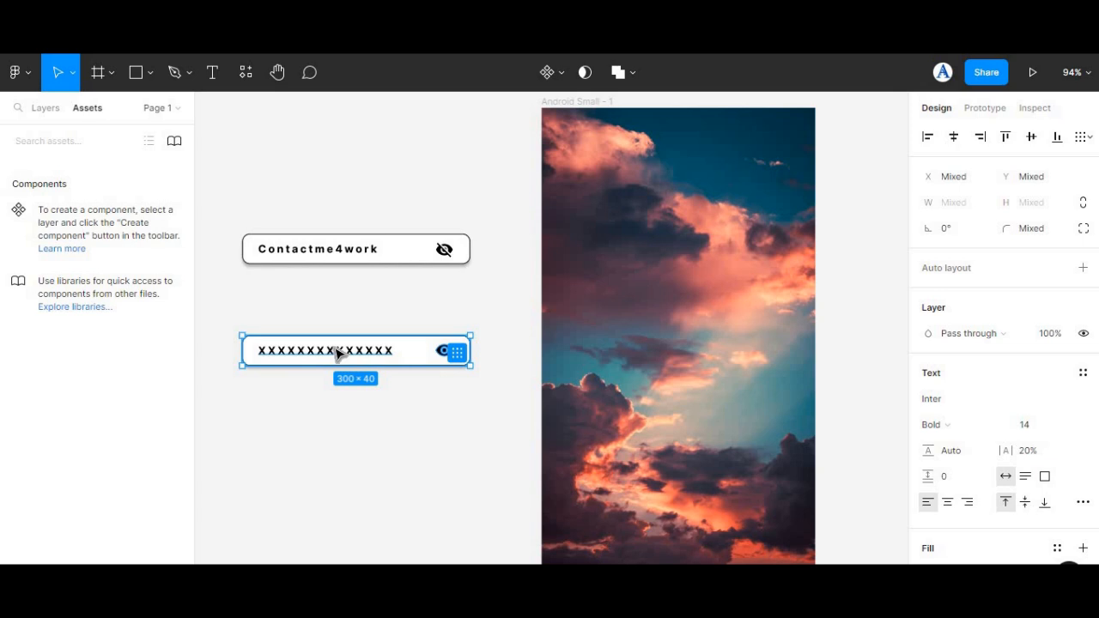
right_click(336, 353)
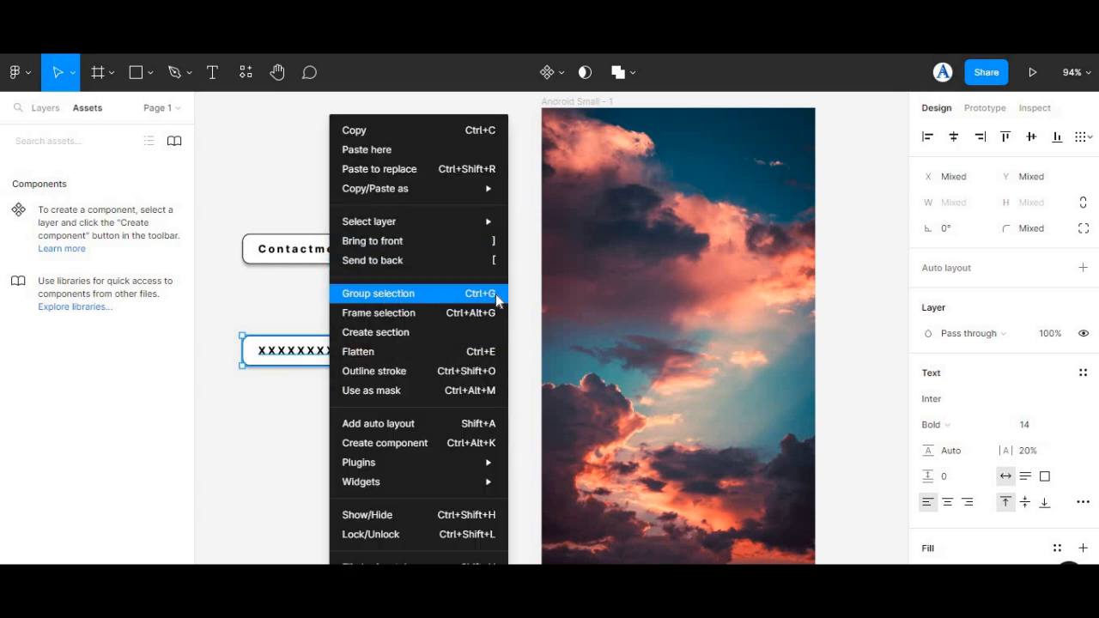
click(395, 297)
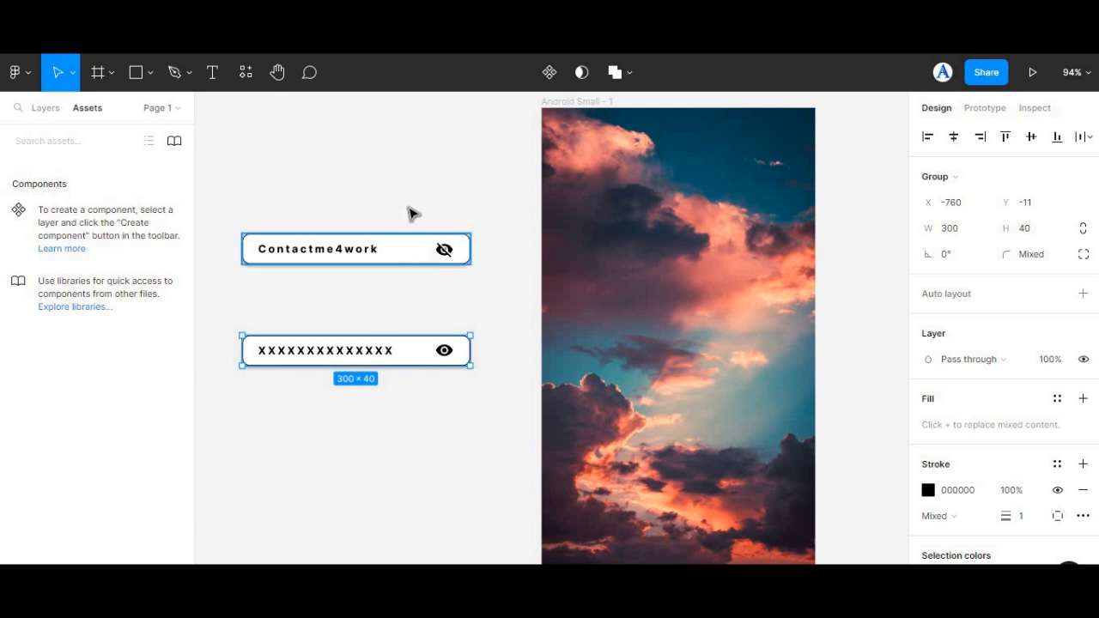
Step: Group the upper field's rectangle, text and crossed-out eye icon into one group
double_click(378, 248)
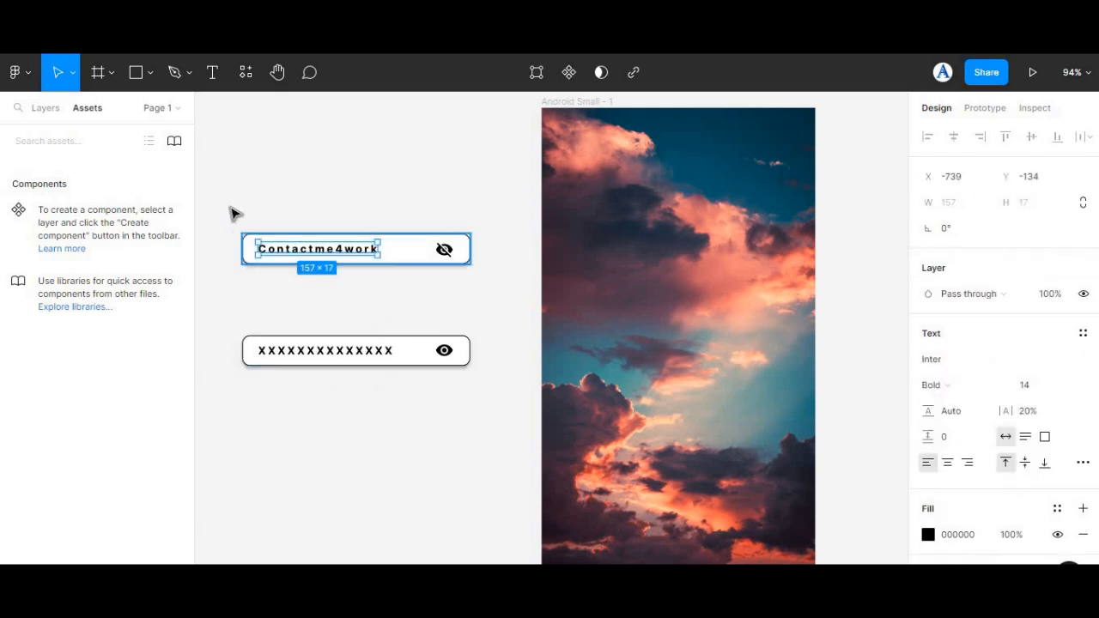
drag(226, 206, 477, 280)
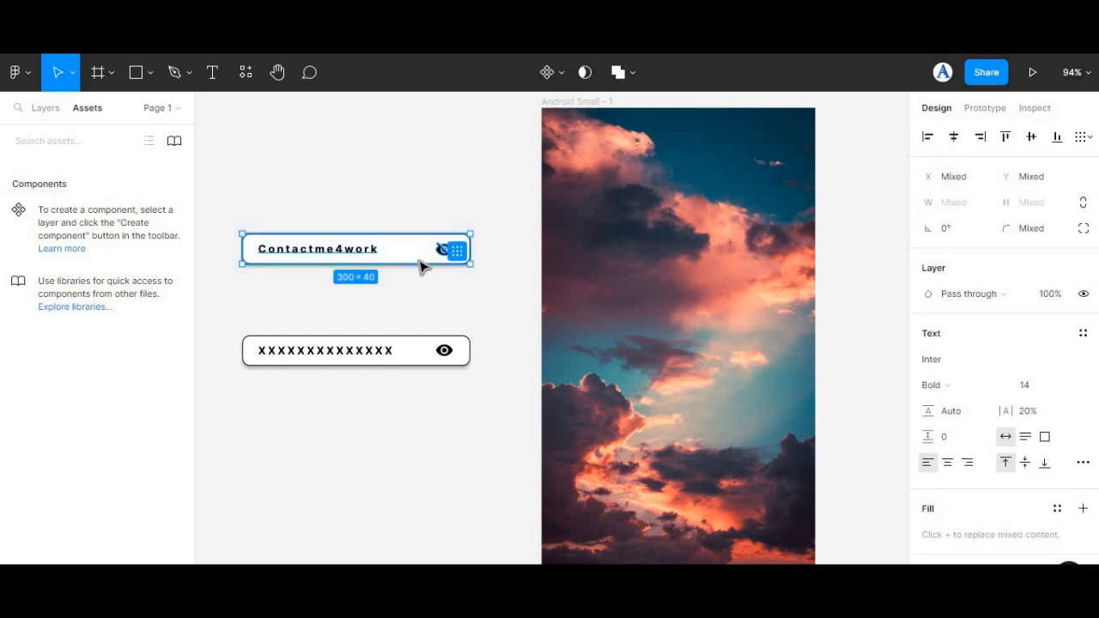
key(ctrl+g)
click(383, 158)
click(375, 245)
drag(224, 184, 486, 398)
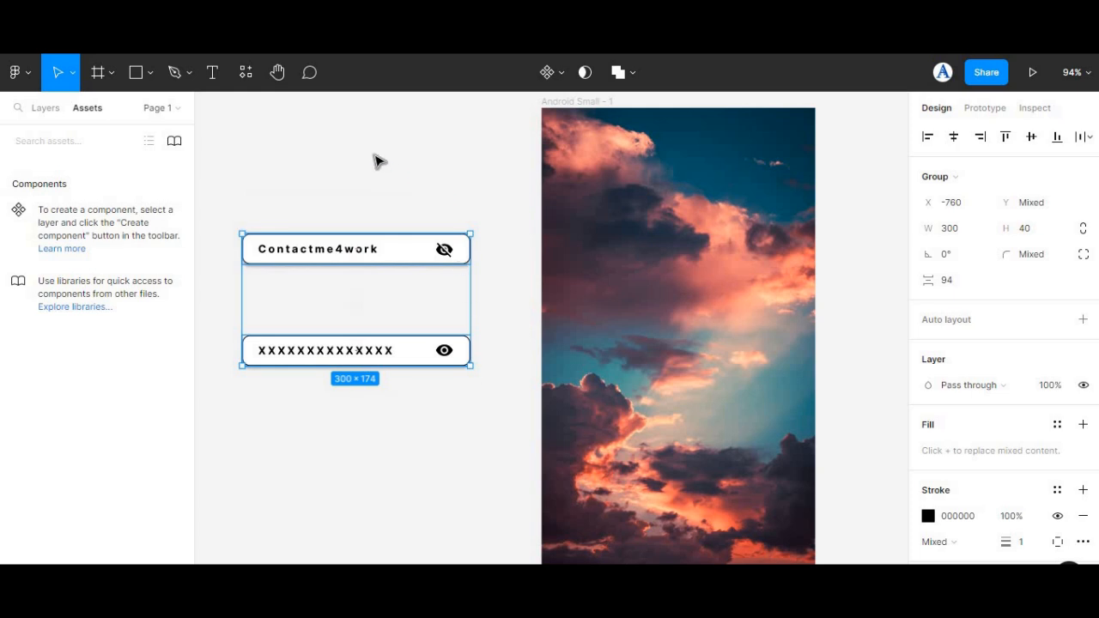
key(Escape)
click(351, 255)
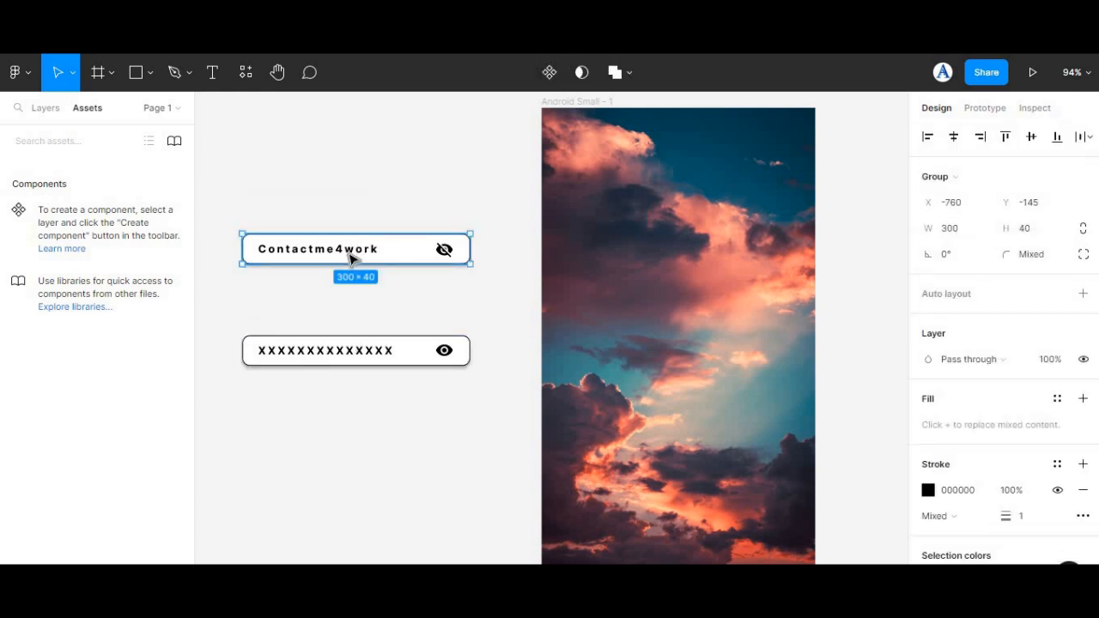
shift+click(364, 350)
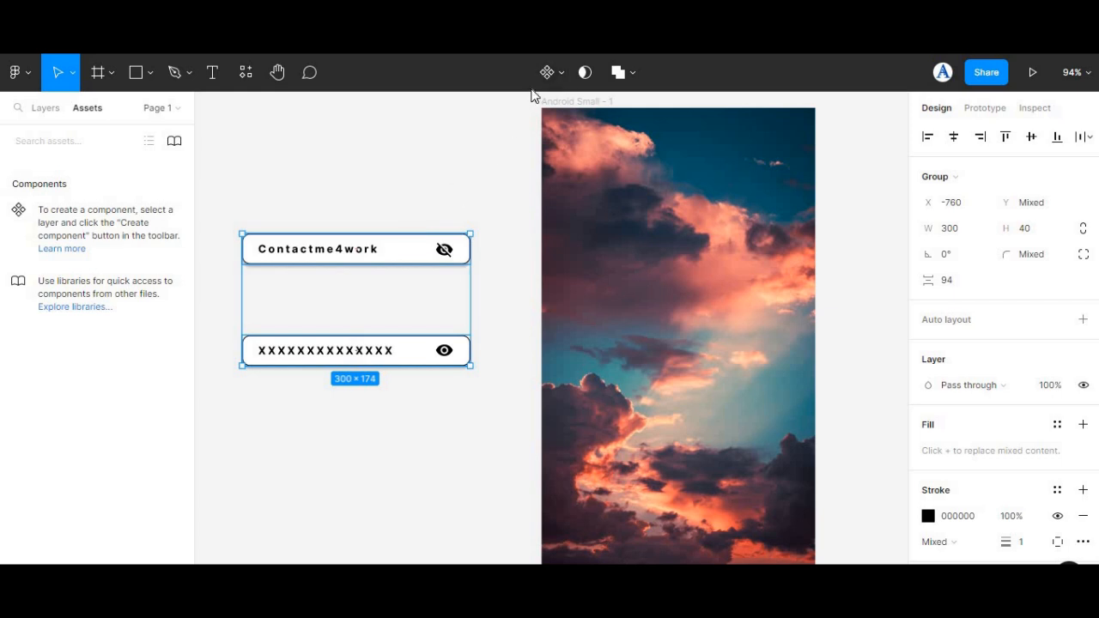
click(325, 211)
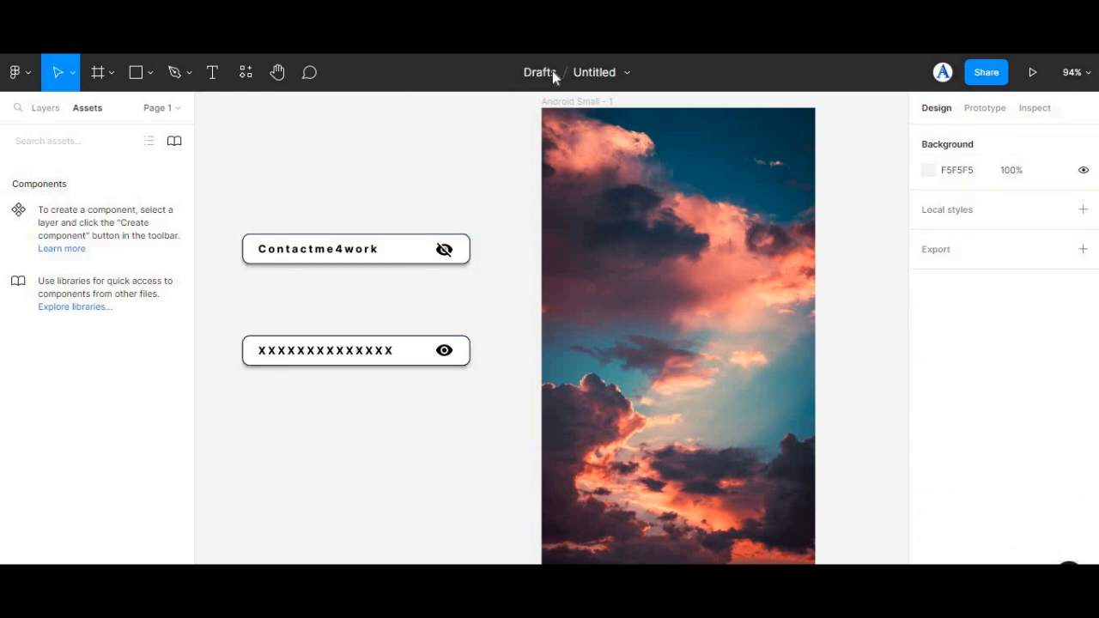
Step: Combine the two password field groups into a component set with two variants and rename it Password Bar
drag(232, 210, 491, 400)
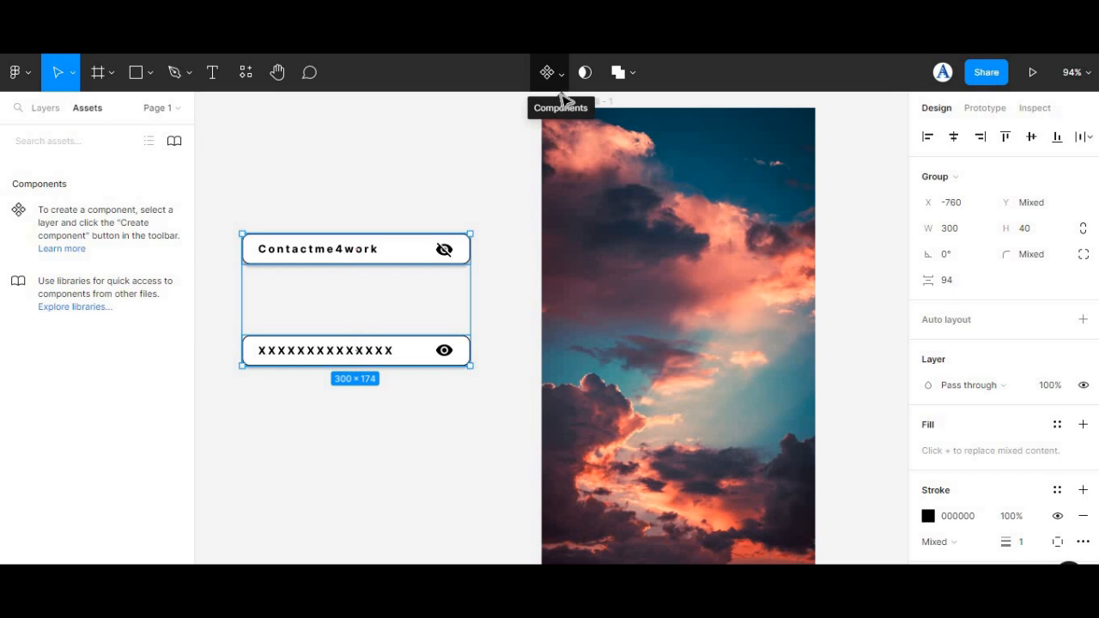
click(560, 73)
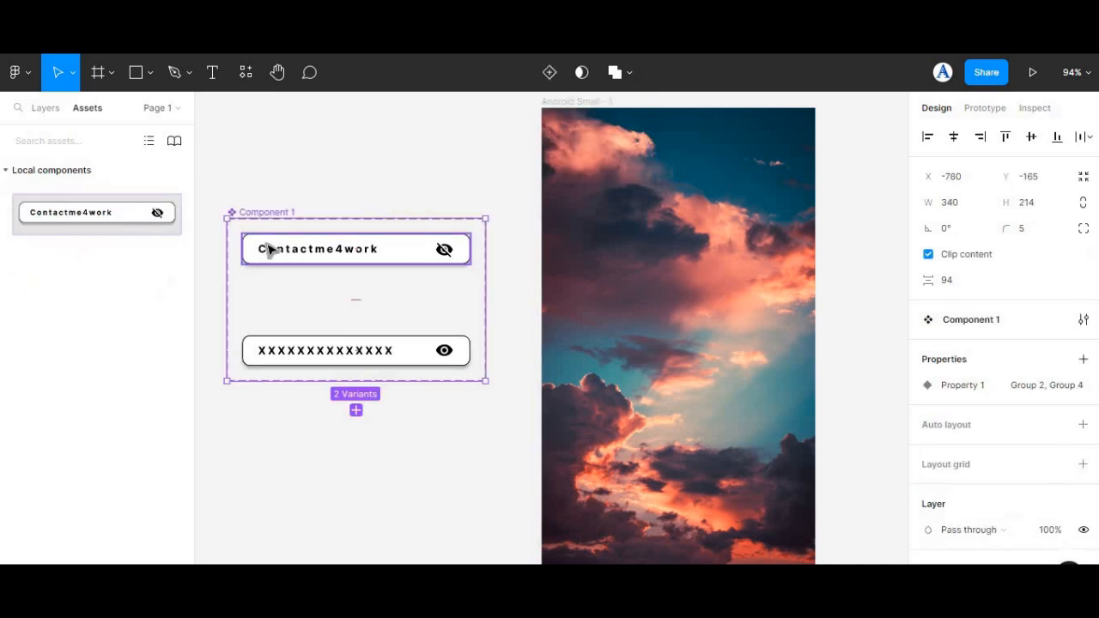
click(41, 110)
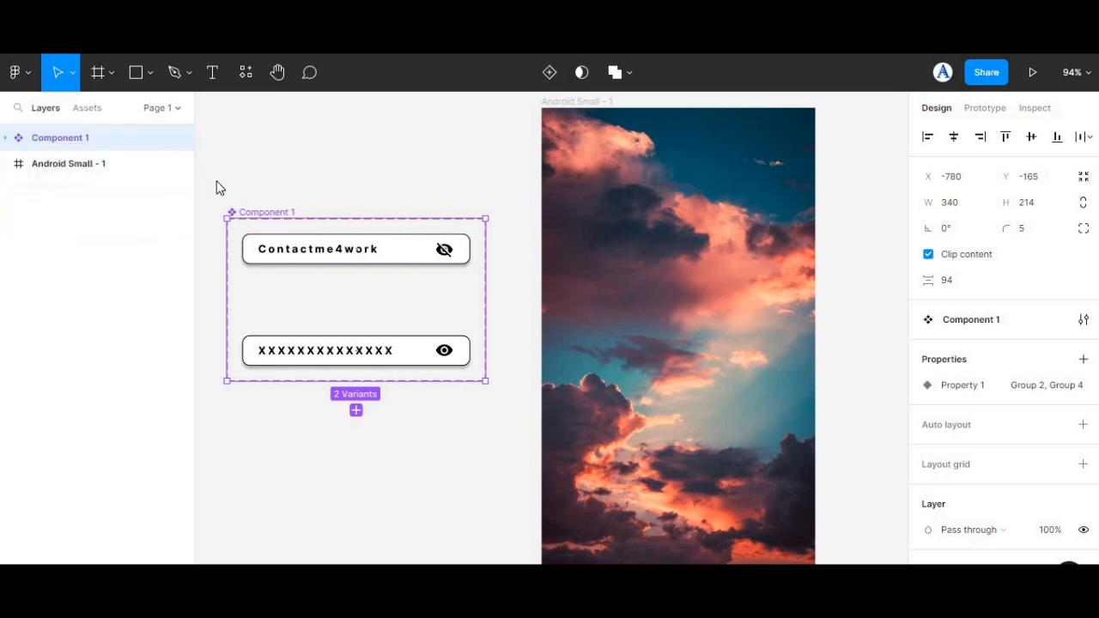
double_click(268, 211)
text(Password Bar)
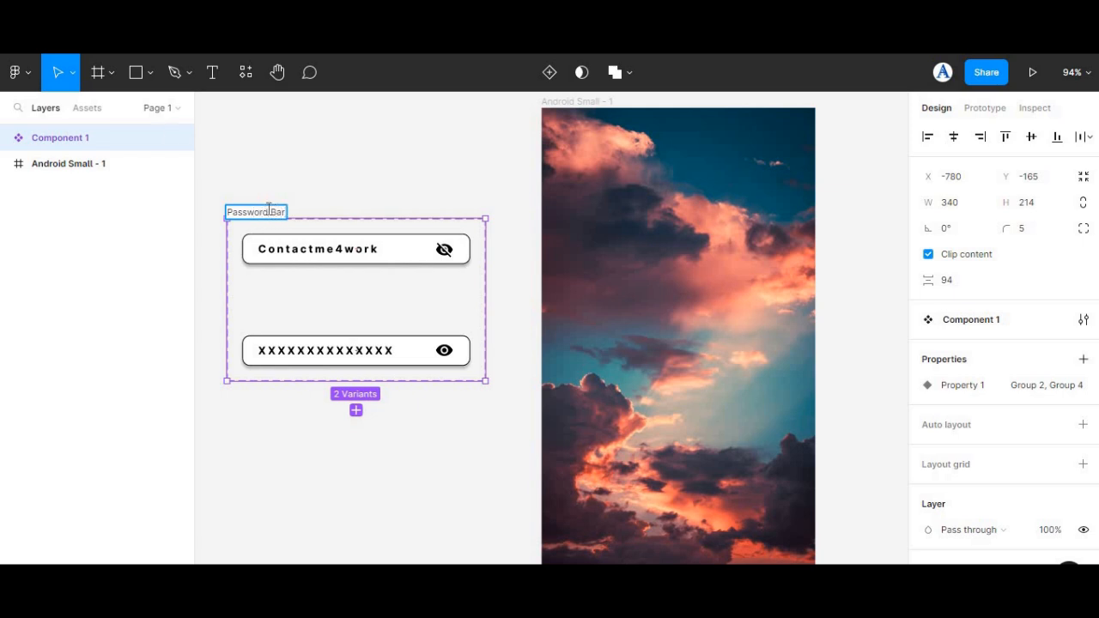
click(372, 154)
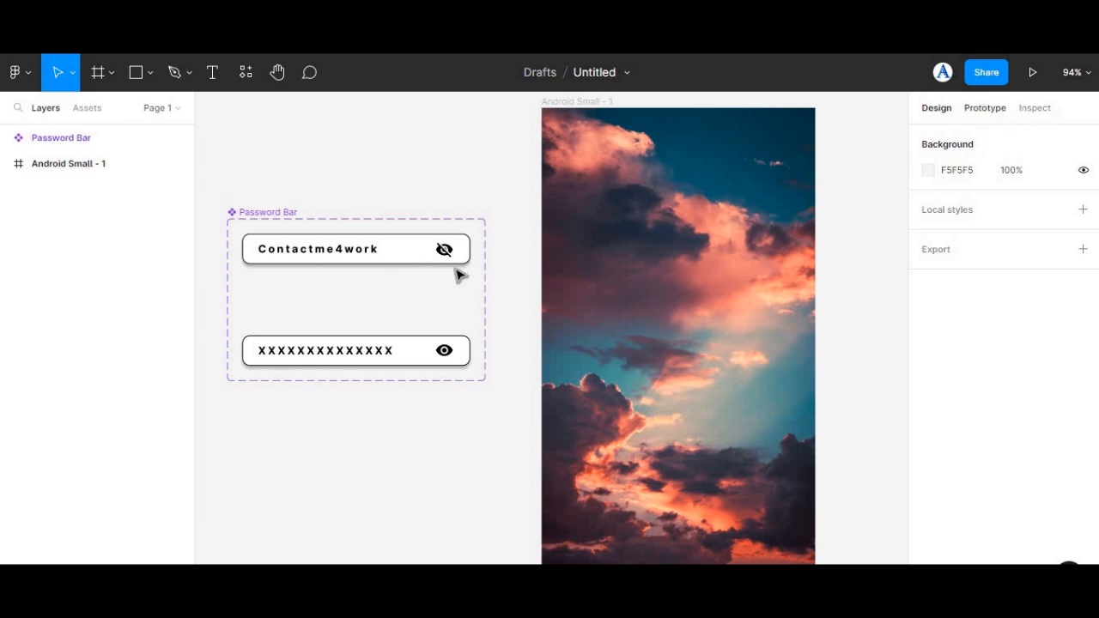
Step: Link the upper variant's crossed-out eye icon to the lower variant with an on-tap Change to interaction and Instant animation
key(shift+e)
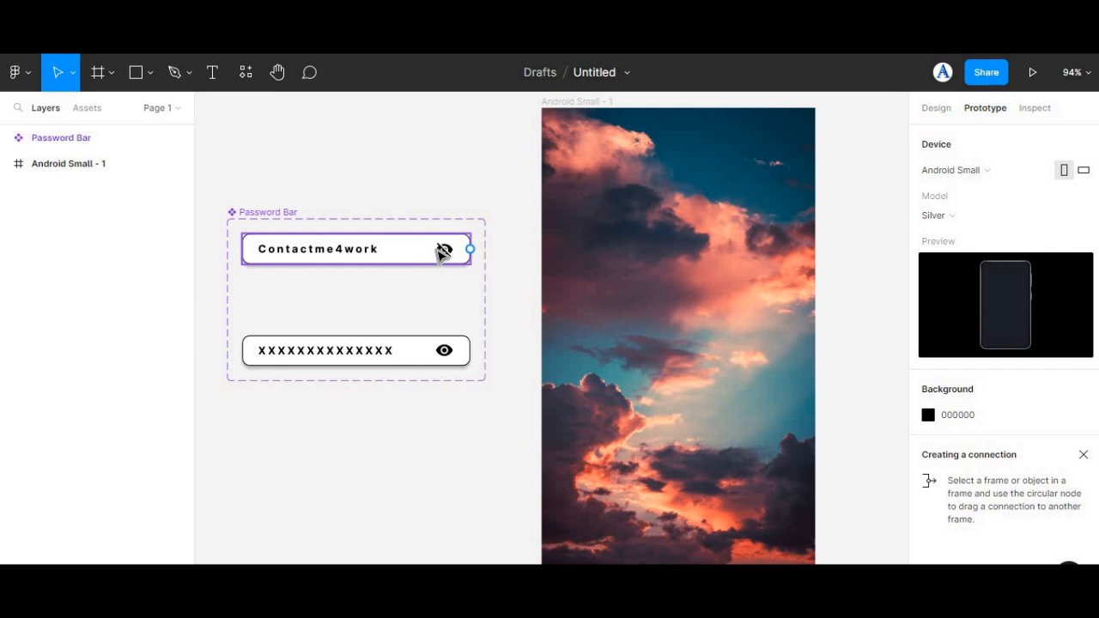
click(447, 251)
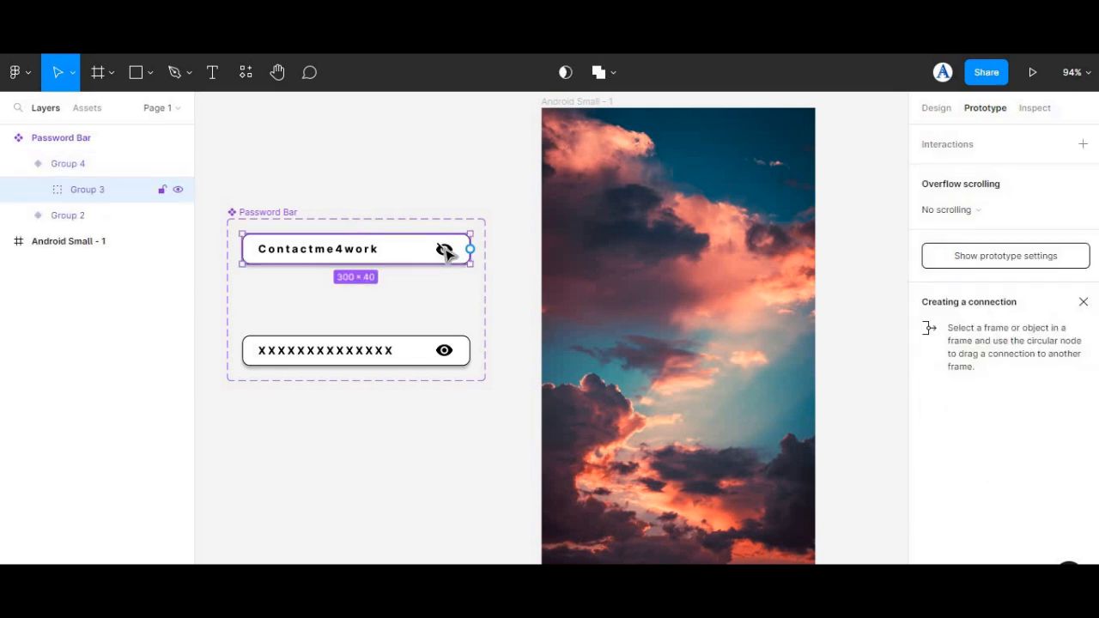
double_click(444, 250)
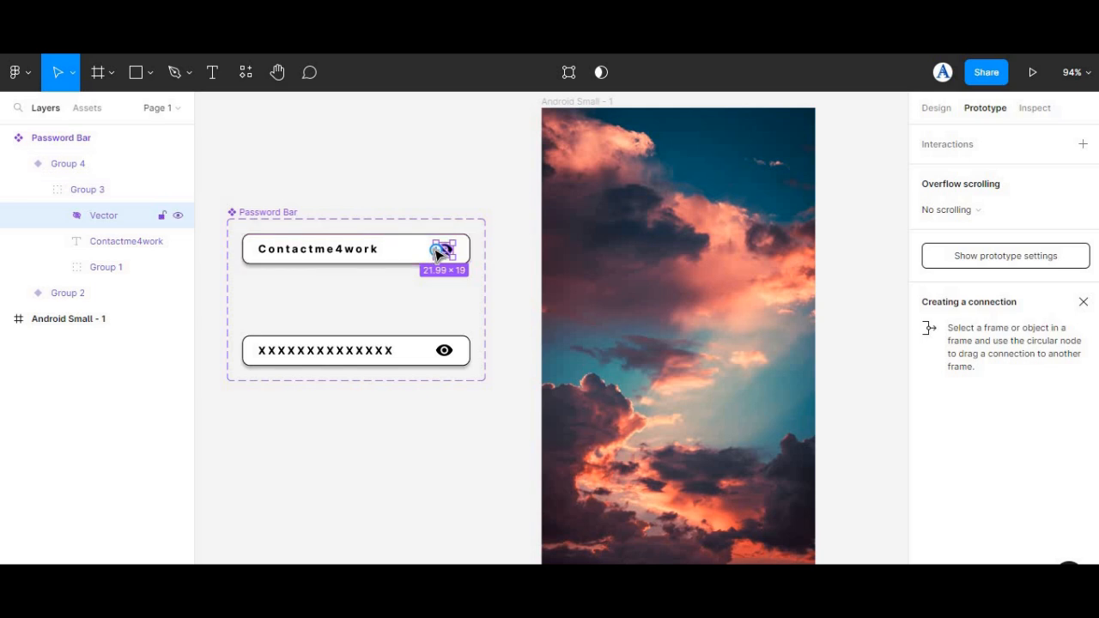
drag(438, 251, 361, 350)
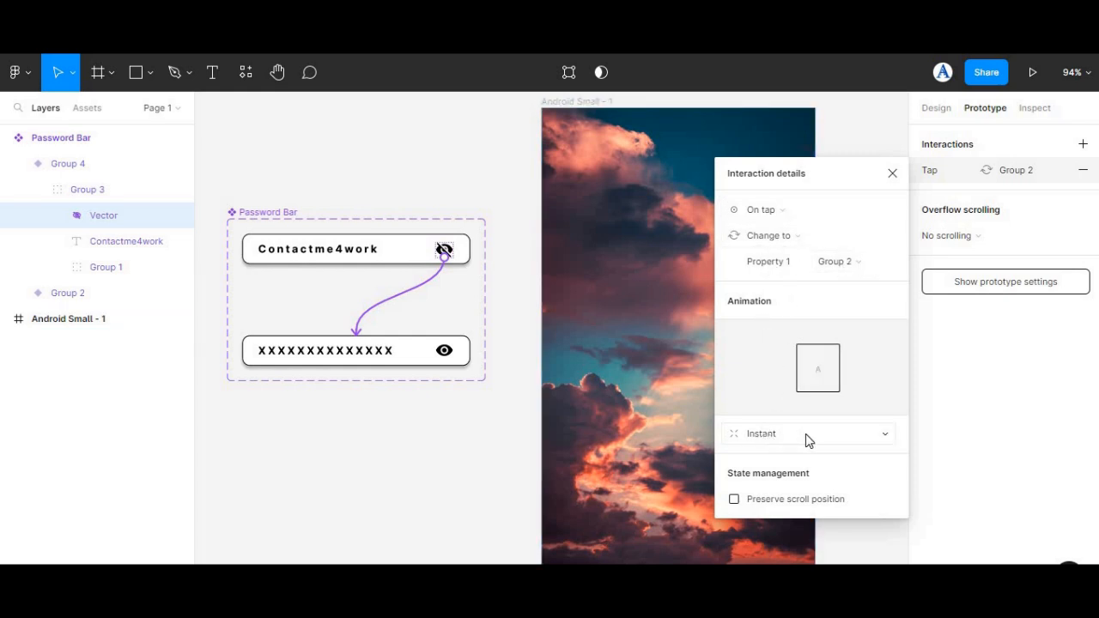
click(881, 439)
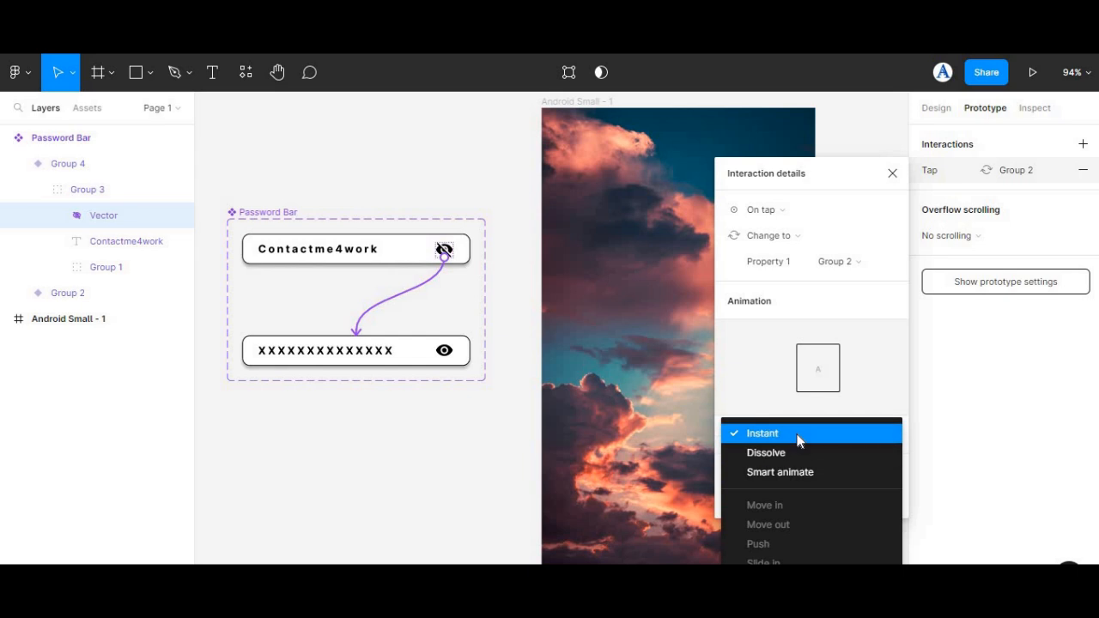
click(779, 436)
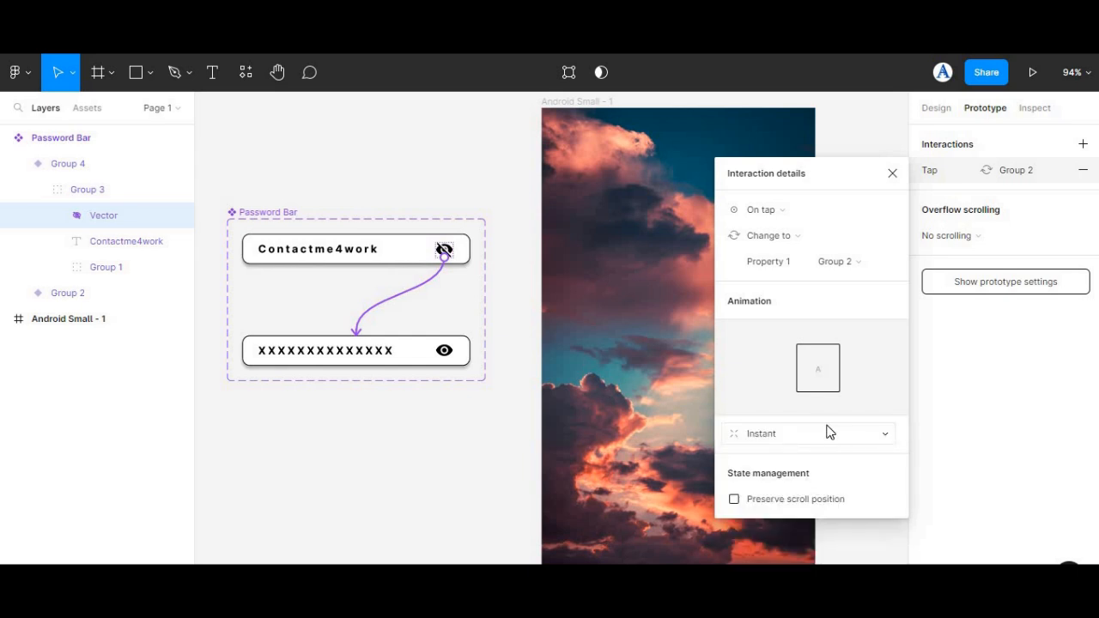
Step: Link the lower variant's eye icon back to the upper variant so that a tap changes the field state instantly
double_click(444, 350)
drag(445, 350, 292, 260)
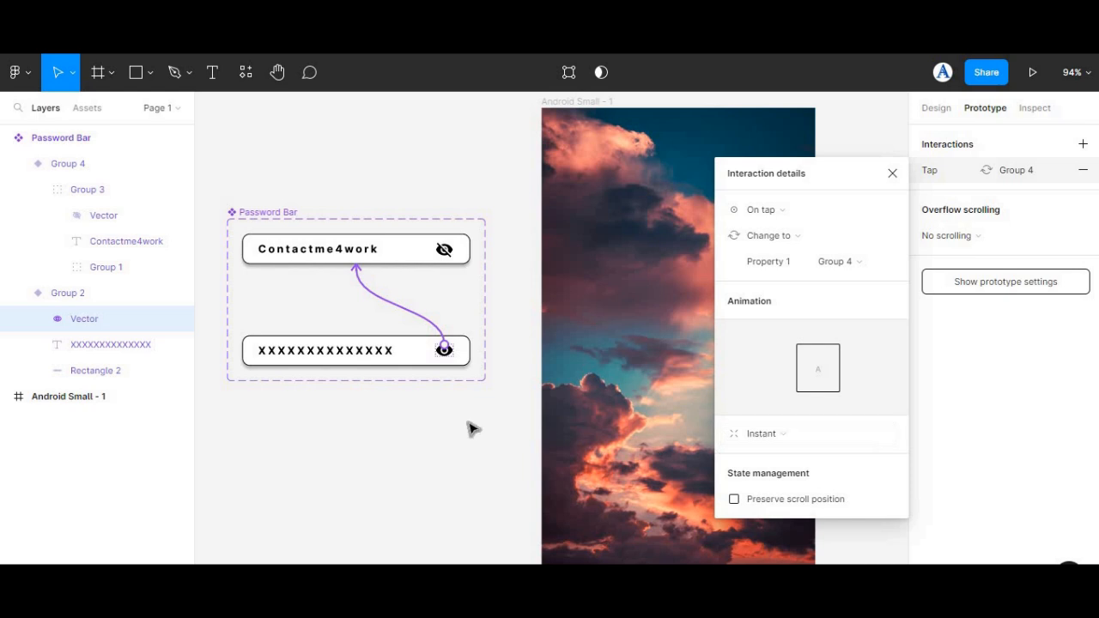
click(374, 196)
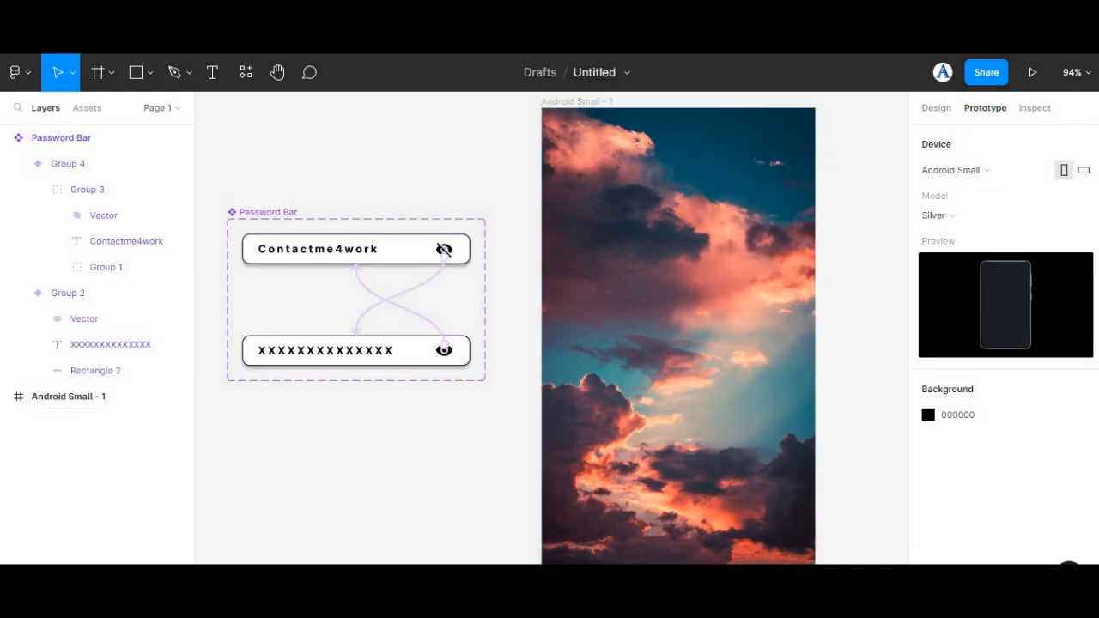
Step: Place a Password Bar instance on the Android Small - 1 frame, centred horizontally at Y 280
click(88, 109)
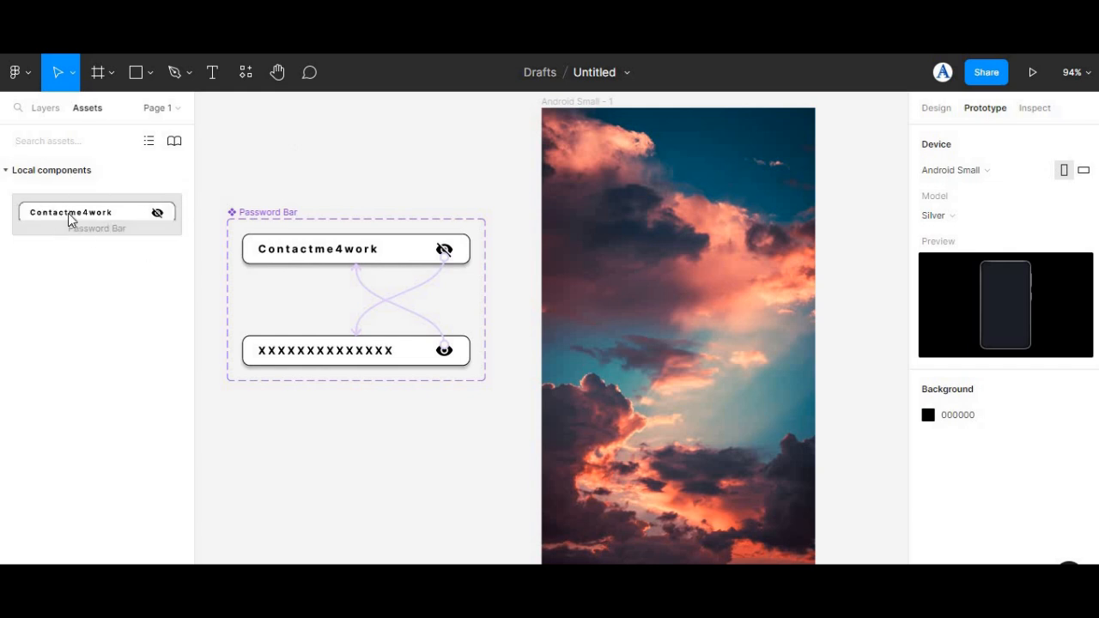
drag(71, 219, 841, 317)
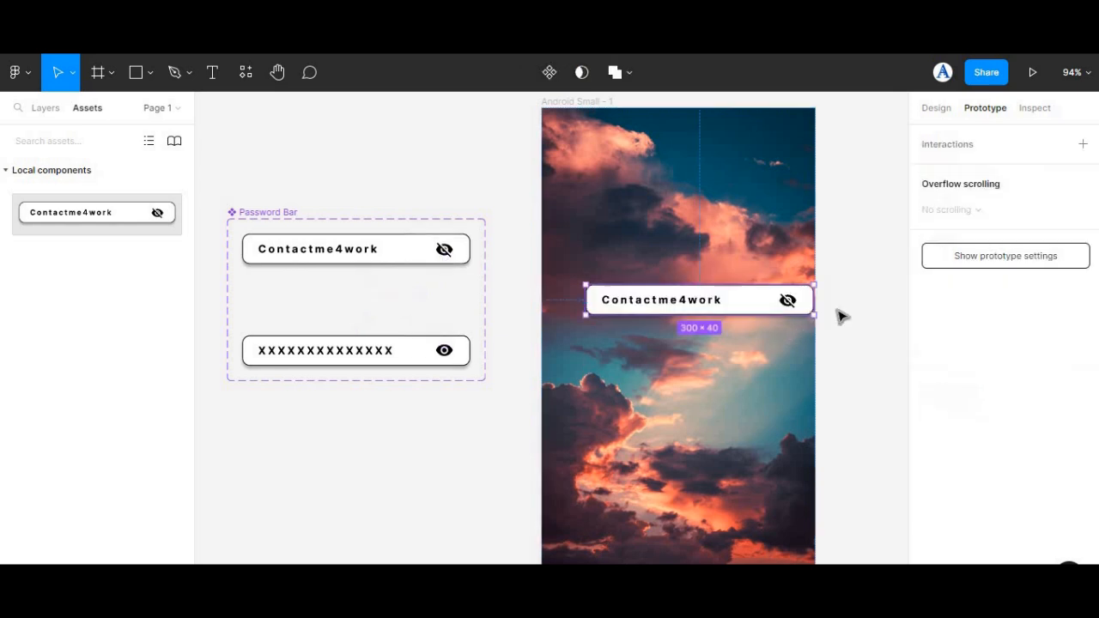
click(941, 112)
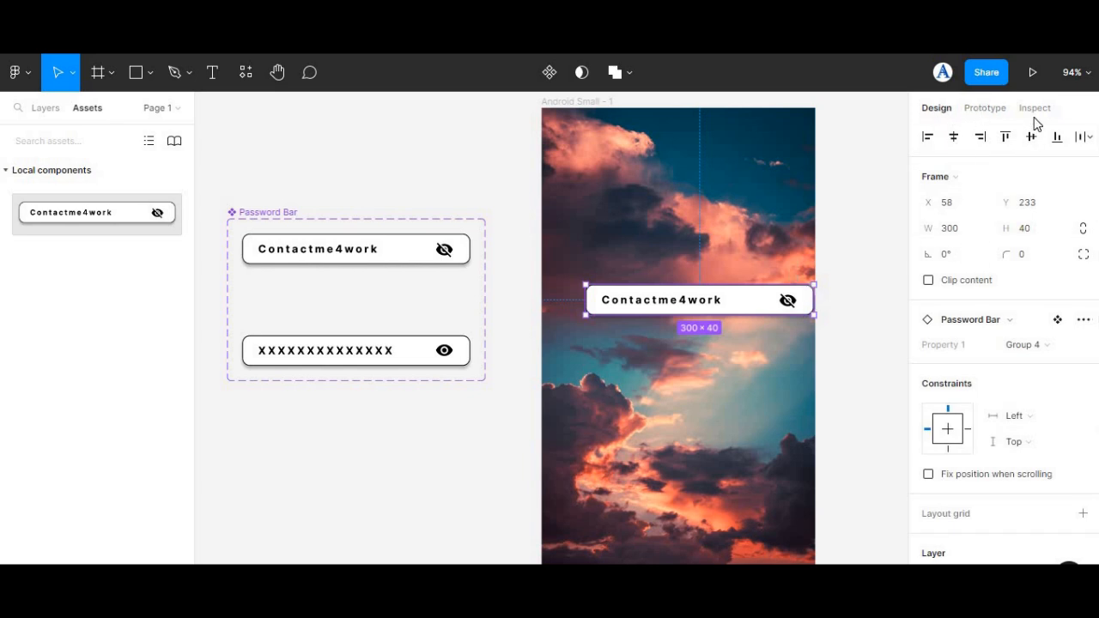
click(953, 138)
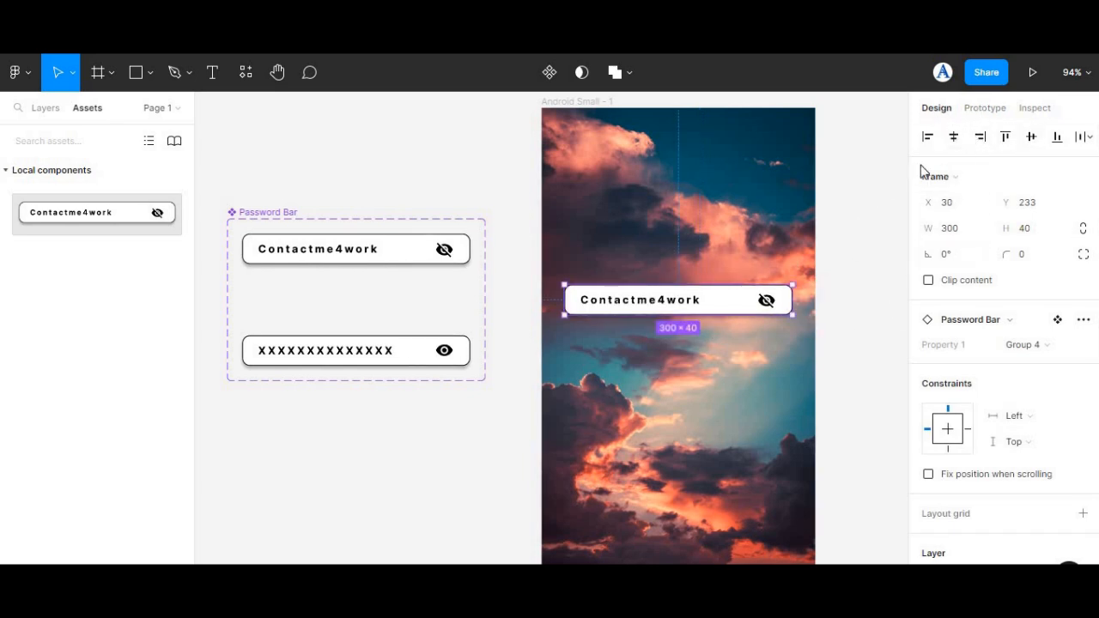
drag(685, 306, 685, 342)
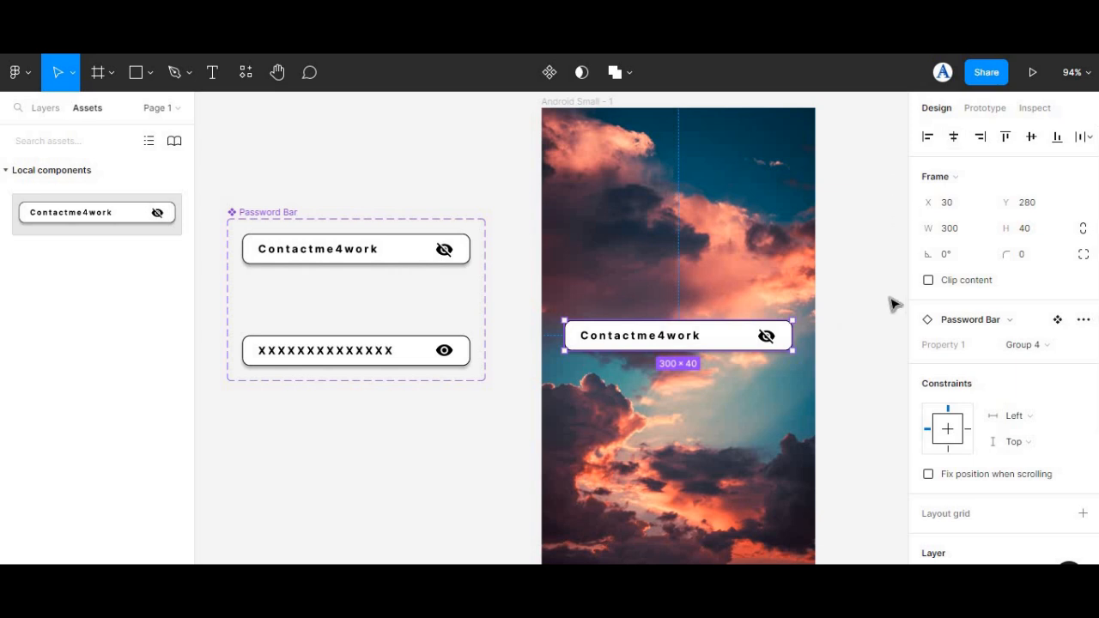
Step: Preview the prototype and test the field's eye icon by switching repeatedly between the shown and hidden password
click(1033, 72)
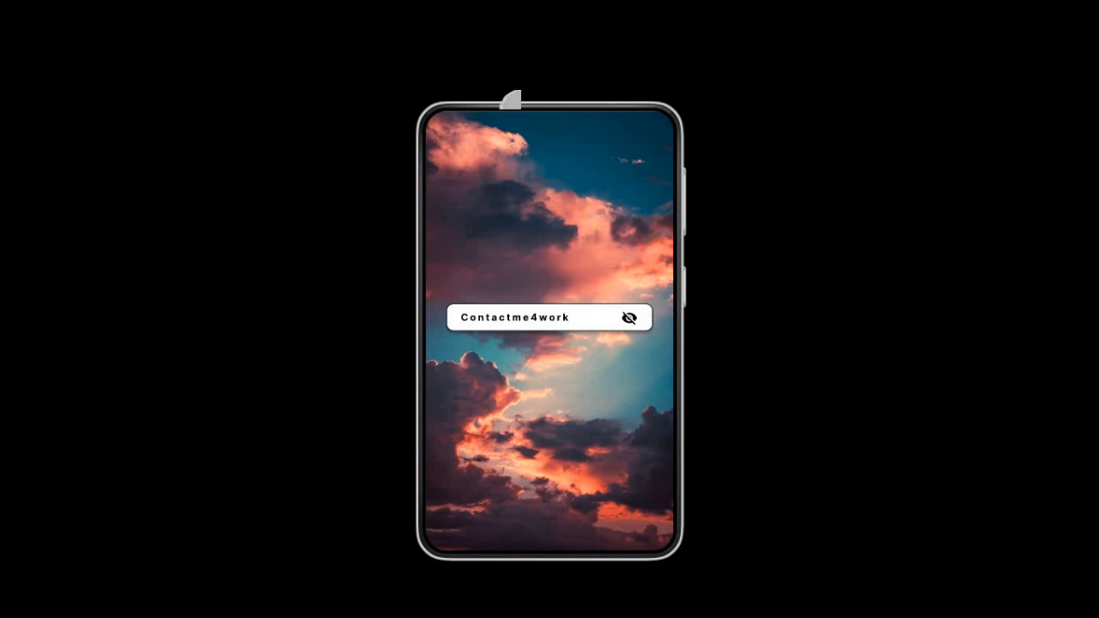
click(625, 314)
click(625, 314)
click(627, 316)
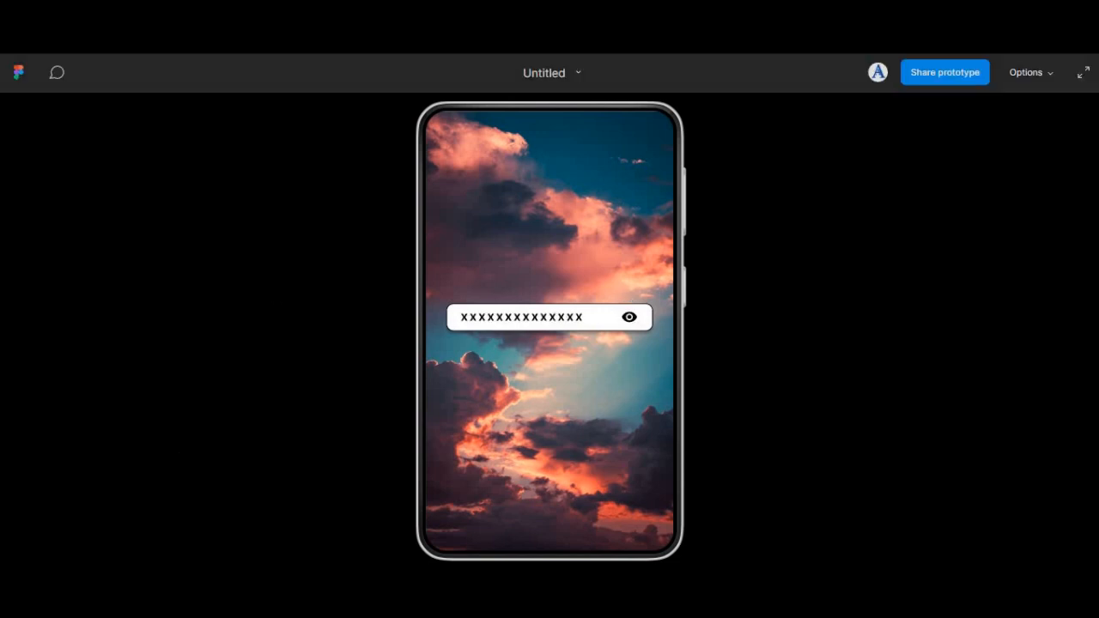
click(625, 313)
click(625, 312)
click(625, 313)
click(625, 313)
click(625, 313)
click(625, 312)
click(625, 312)
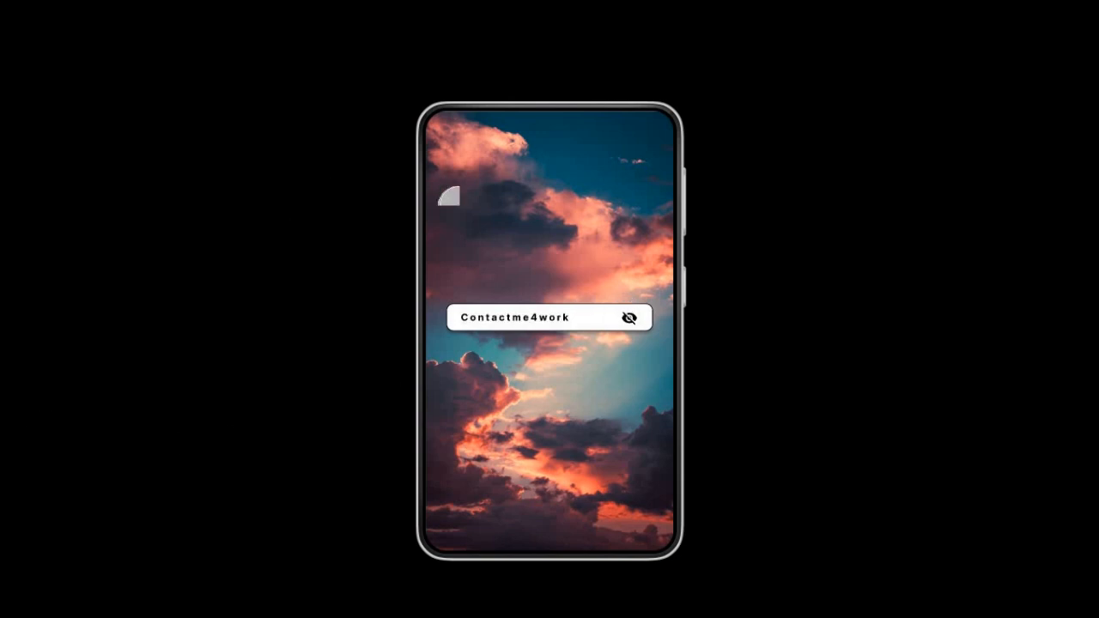